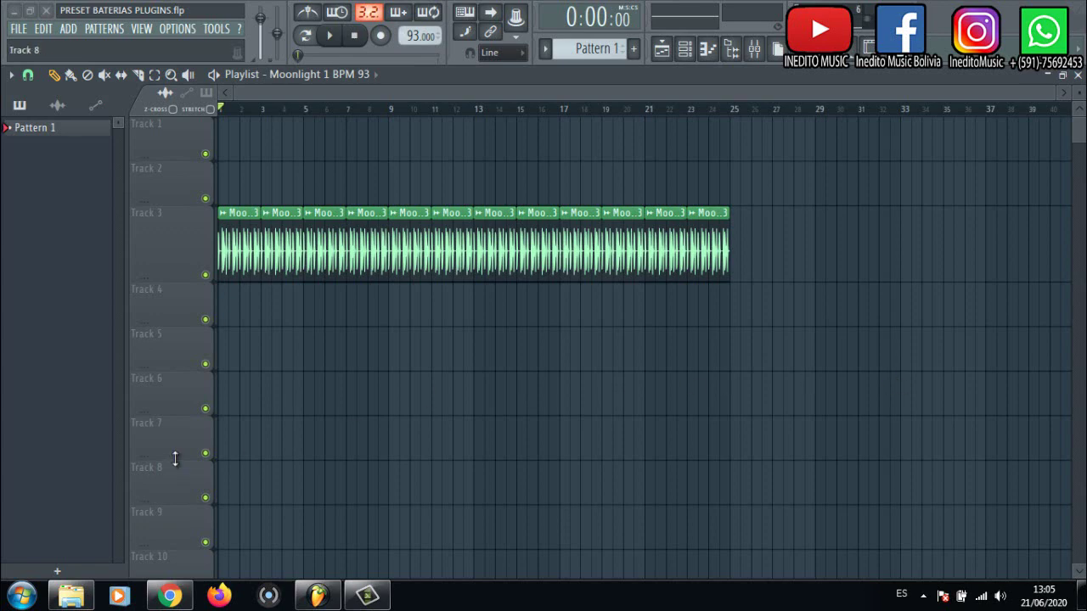
# - Switch to File Explorer, locate the JST Bus Glue Bundle v1.0.0 Installer, and return to FL Studio
pyautogui.click(75, 596)
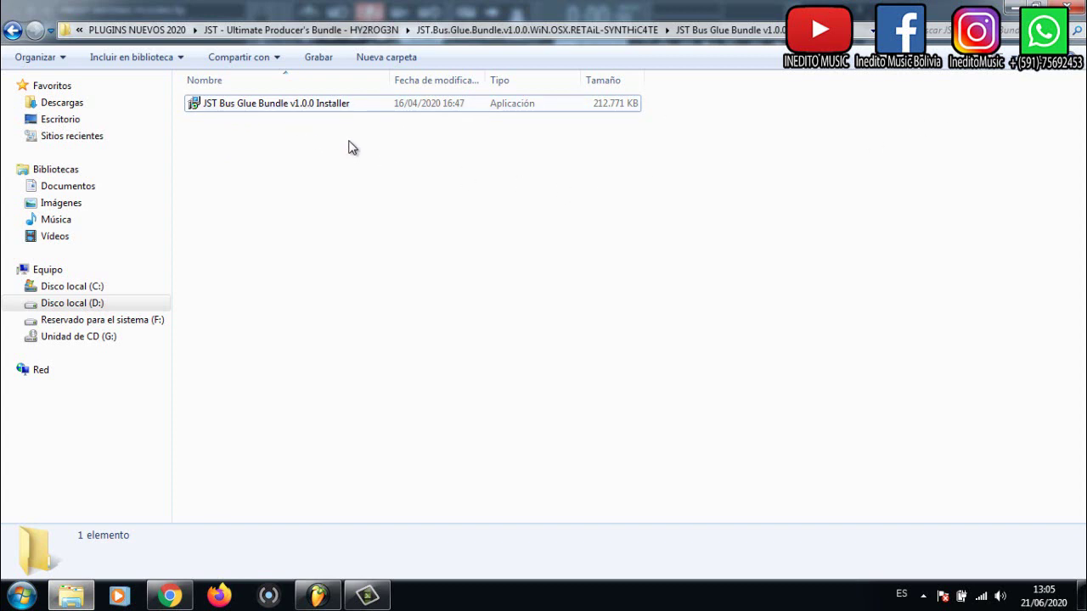
pyautogui.click(326, 104)
pyautogui.click(325, 126)
pyautogui.click(329, 108)
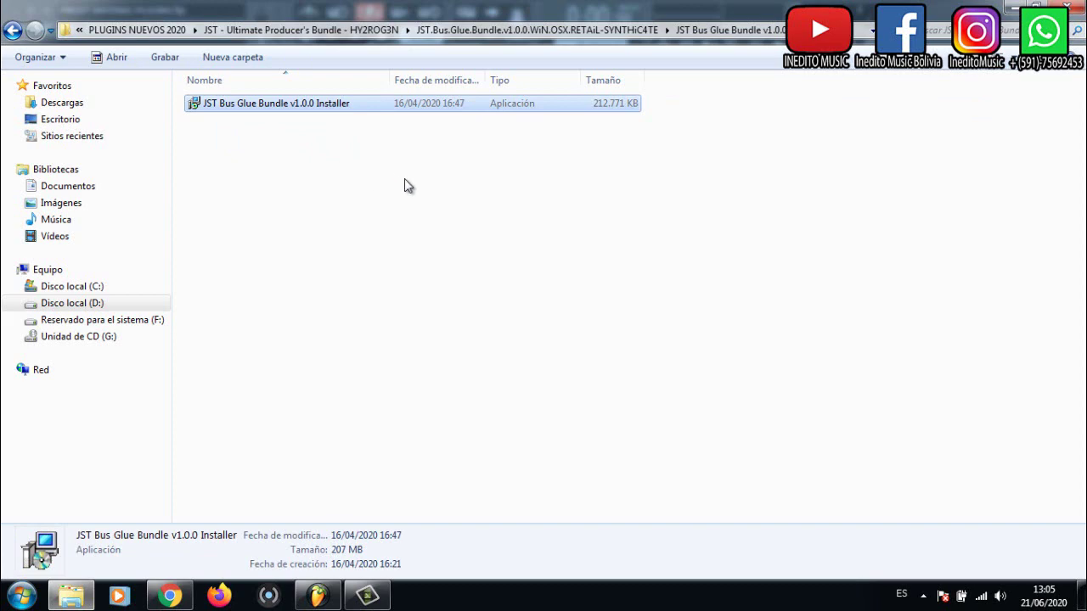
pyautogui.click(1009, 9)
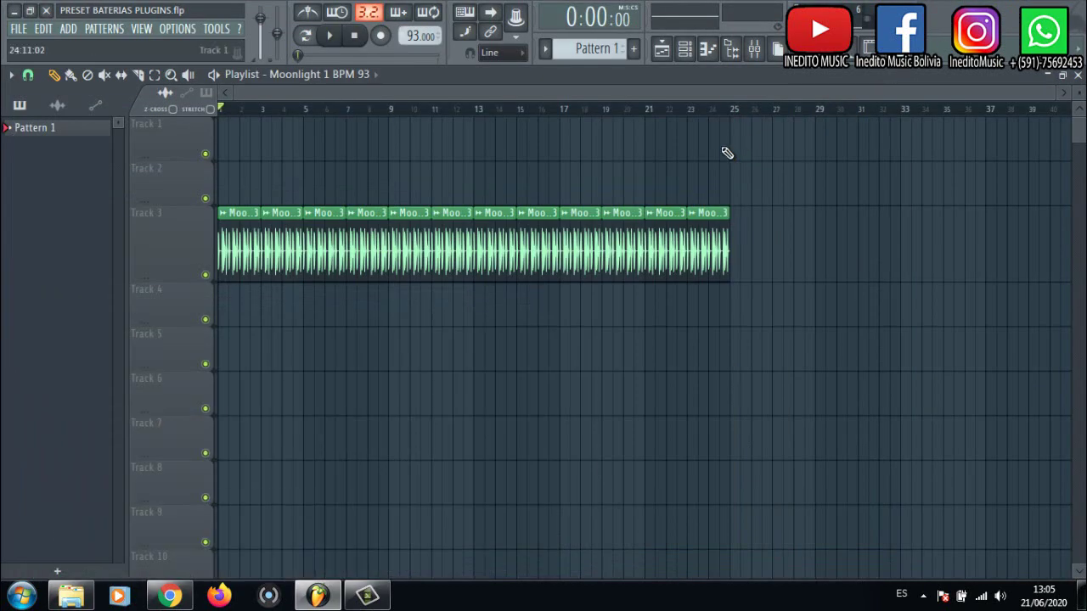
# - Open the mixer and bring up the JST BG-Bass plugin from the BATERIAS track, placing its whole window in view
pyautogui.click(754, 47)
pyautogui.moveTo(757, 119); pyautogui.dragTo(698, 119)
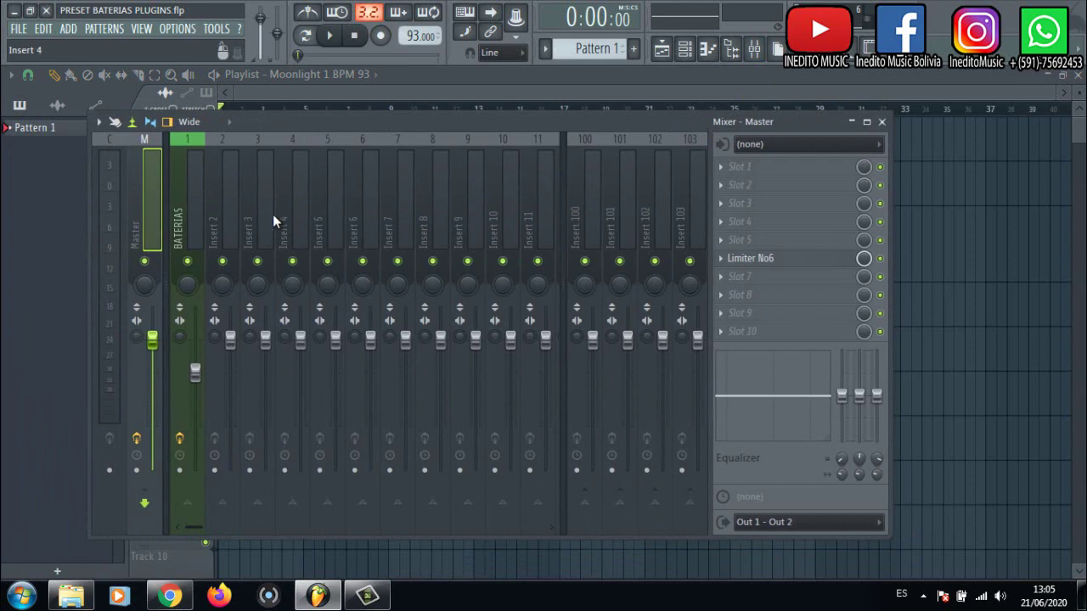
pyautogui.click(197, 211)
pyautogui.click(811, 170)
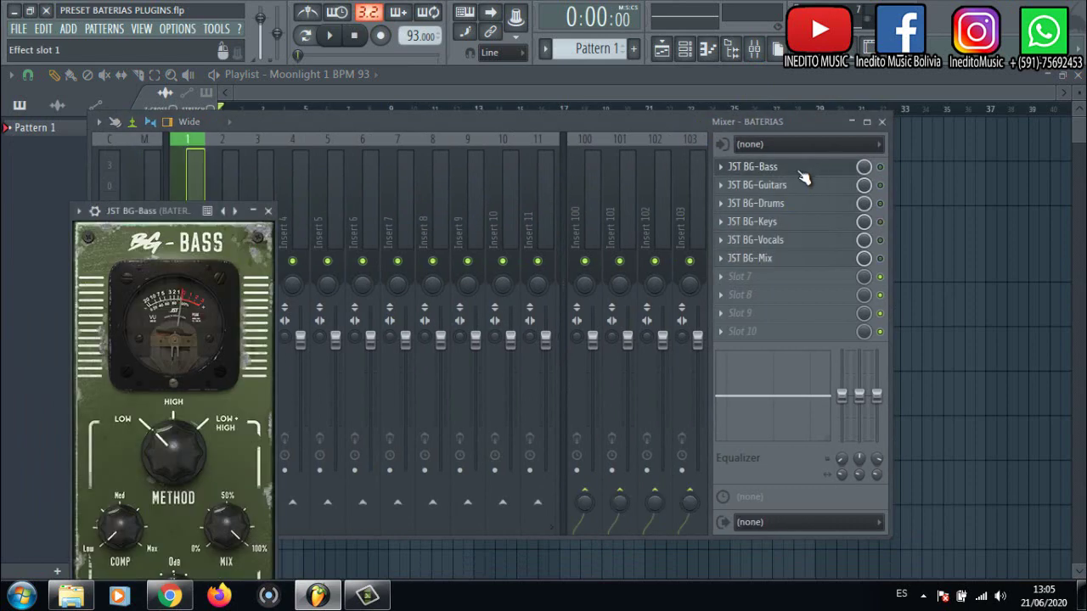
pyautogui.moveTo(161, 213); pyautogui.dragTo(280, 108)
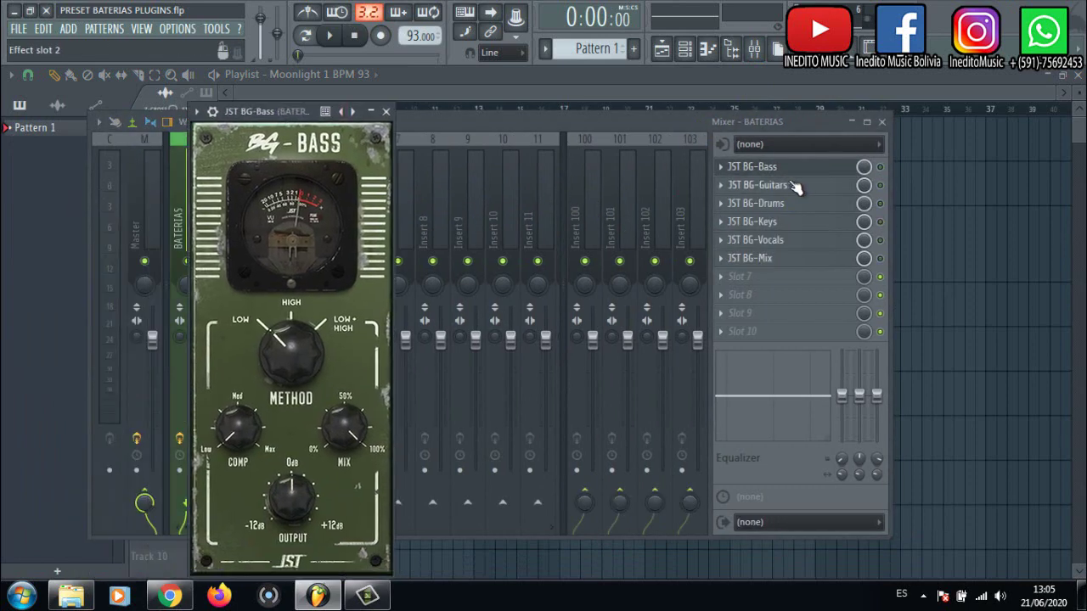
# - Open the JST BG-Guitars, BG-Drums, BG-Keys, BG-Vocals and BG-Mix plugins of the BATERIAS track and close the mixer
pyautogui.click(794, 185)
pyautogui.moveTo(198, 250); pyautogui.dragTo(377, 112)
pyautogui.click(789, 206)
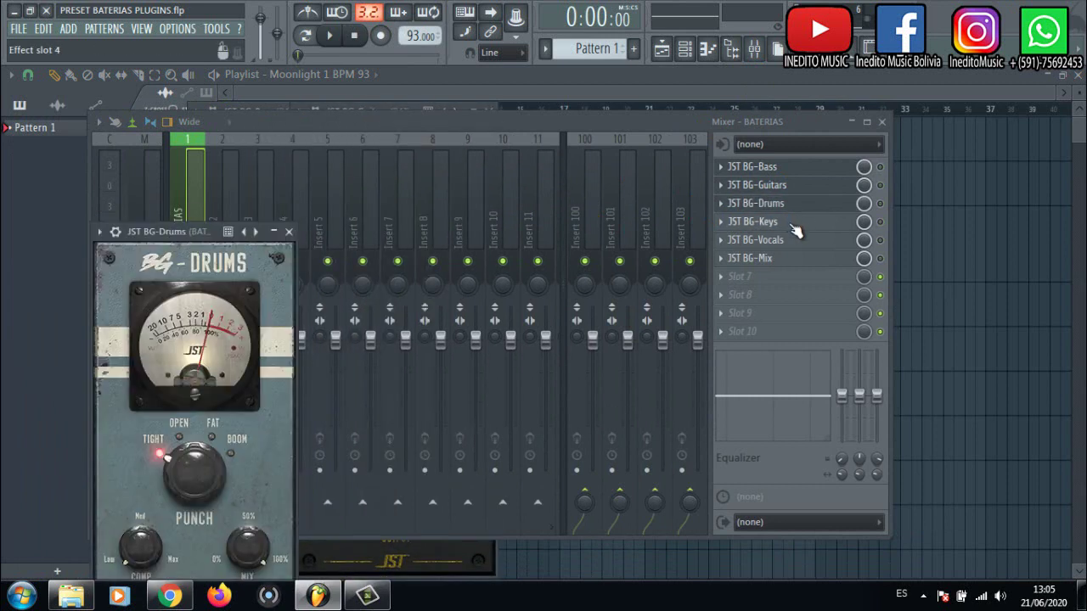
pyautogui.click(764, 224)
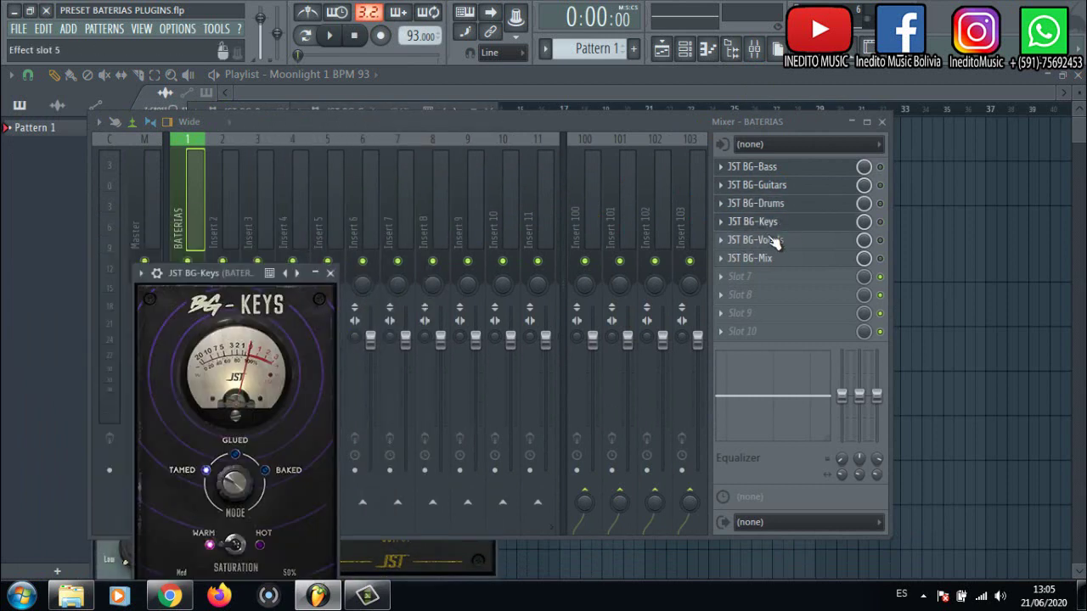
pyautogui.click(764, 241)
pyautogui.click(774, 259)
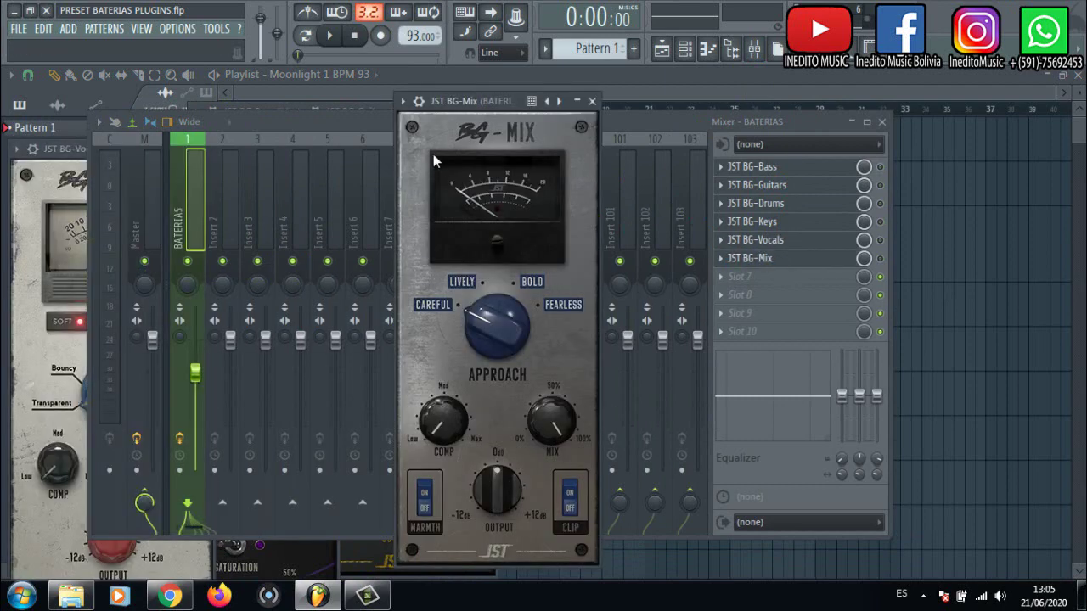
pyautogui.click(883, 122)
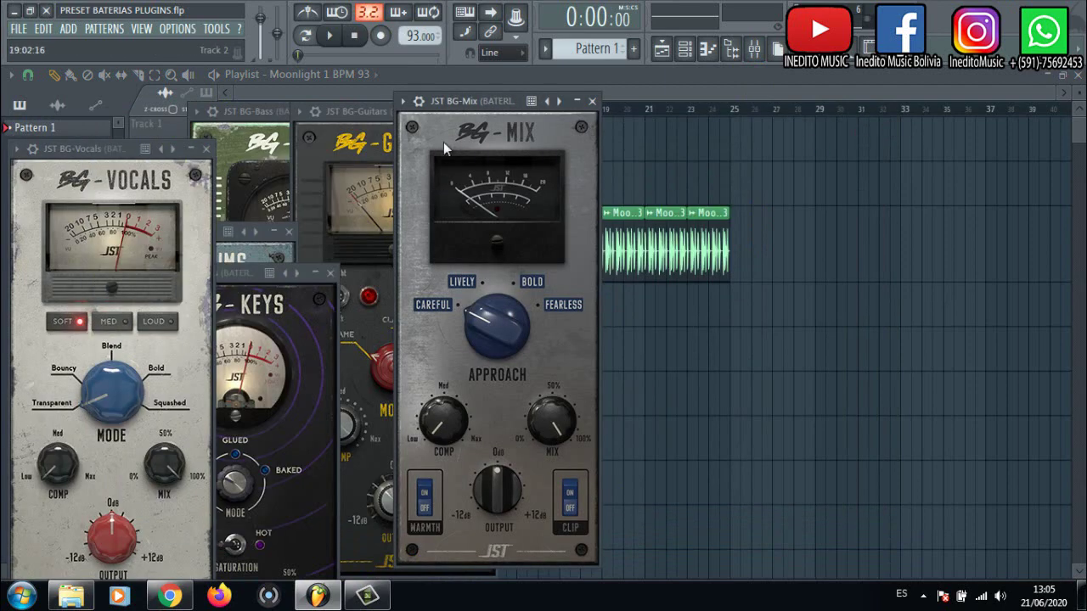
# - Arrange the six plugin windows in a row, ordered Vocals, Keys, Bass, Guitars, Mix and Drums
pyautogui.moveTo(466, 103); pyautogui.dragTo(866, 69)
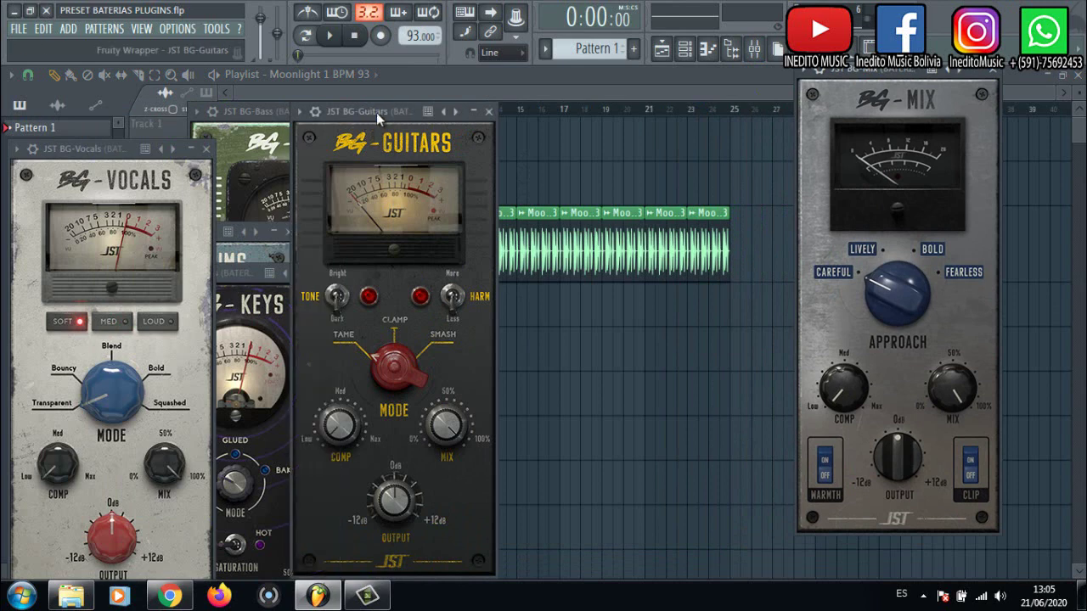
pyautogui.moveTo(360, 111); pyautogui.dragTo(653, 76)
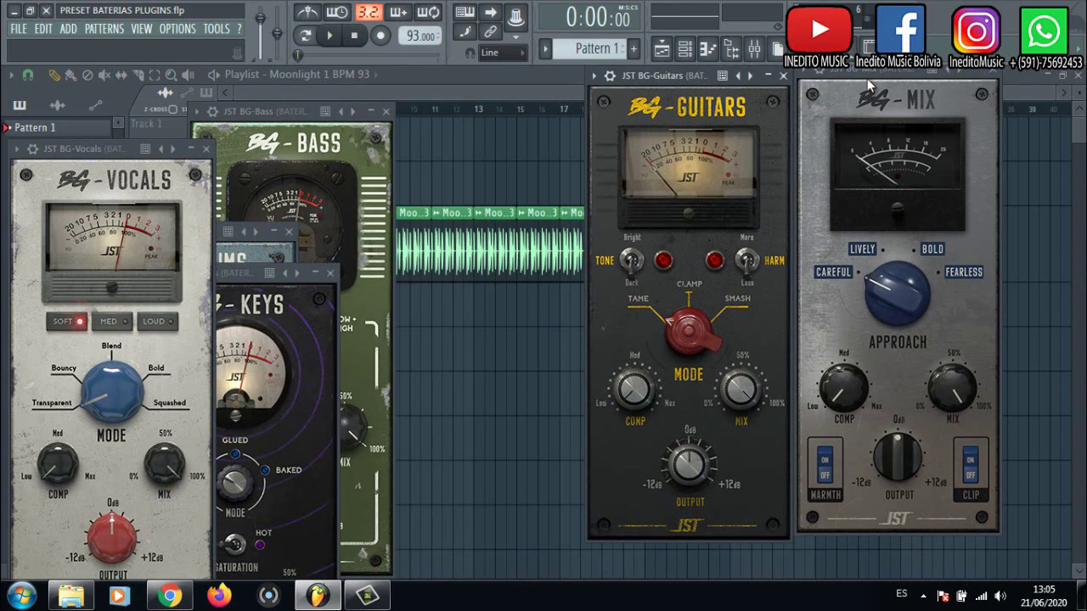
pyautogui.moveTo(868, 72); pyautogui.dragTo(876, 87)
pyautogui.moveTo(693, 80); pyautogui.dragTo(701, 88)
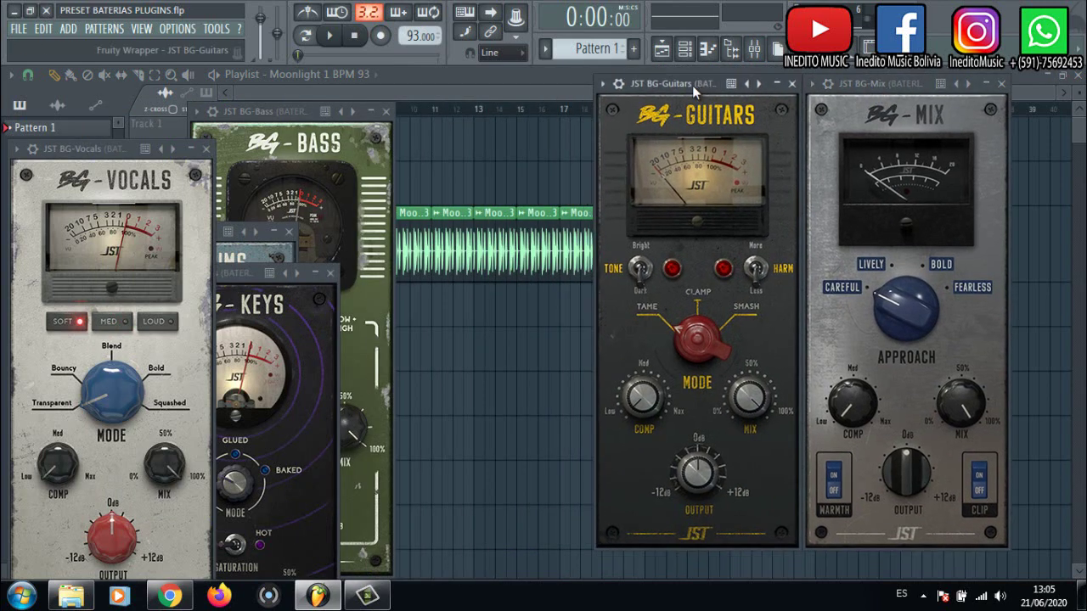
pyautogui.moveTo(283, 116); pyautogui.dragTo(481, 88)
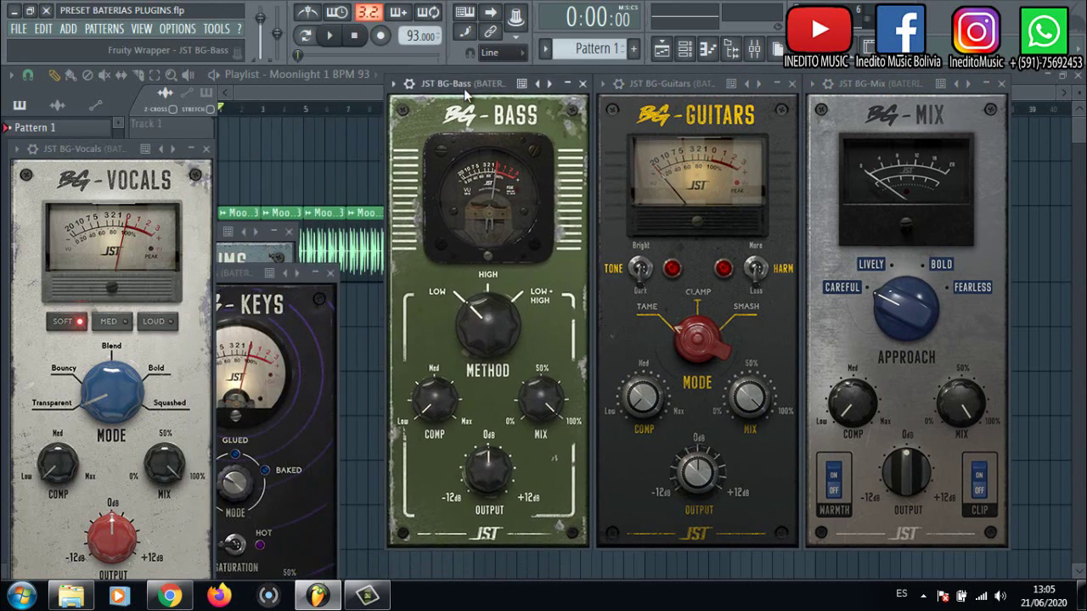
pyautogui.moveTo(216, 272); pyautogui.dragTo(264, 80)
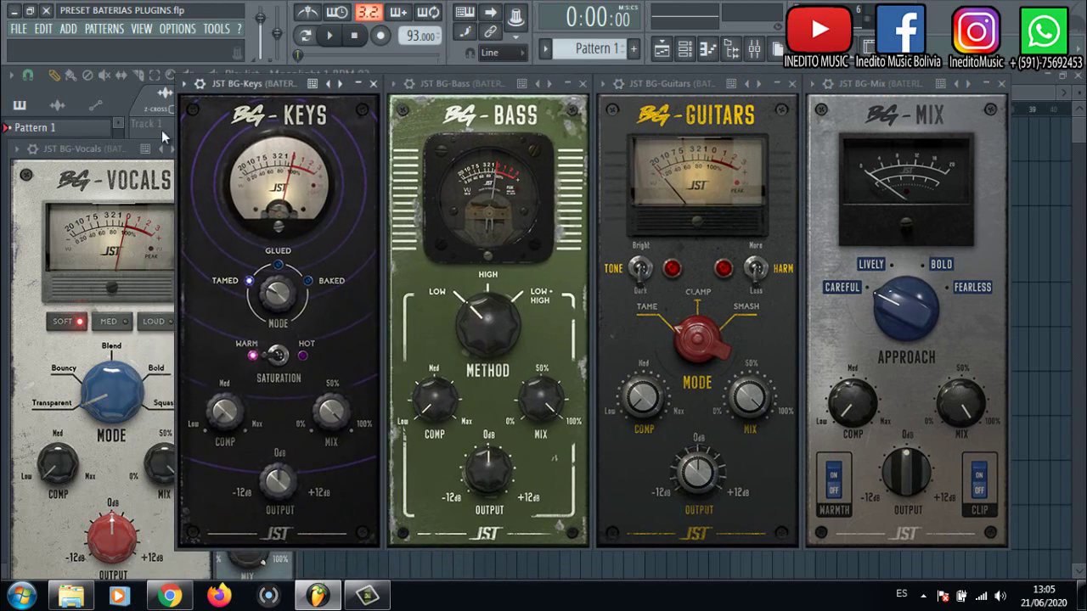
pyautogui.moveTo(95, 148); pyautogui.dragTo(30, 59)
pyautogui.click(182, 577)
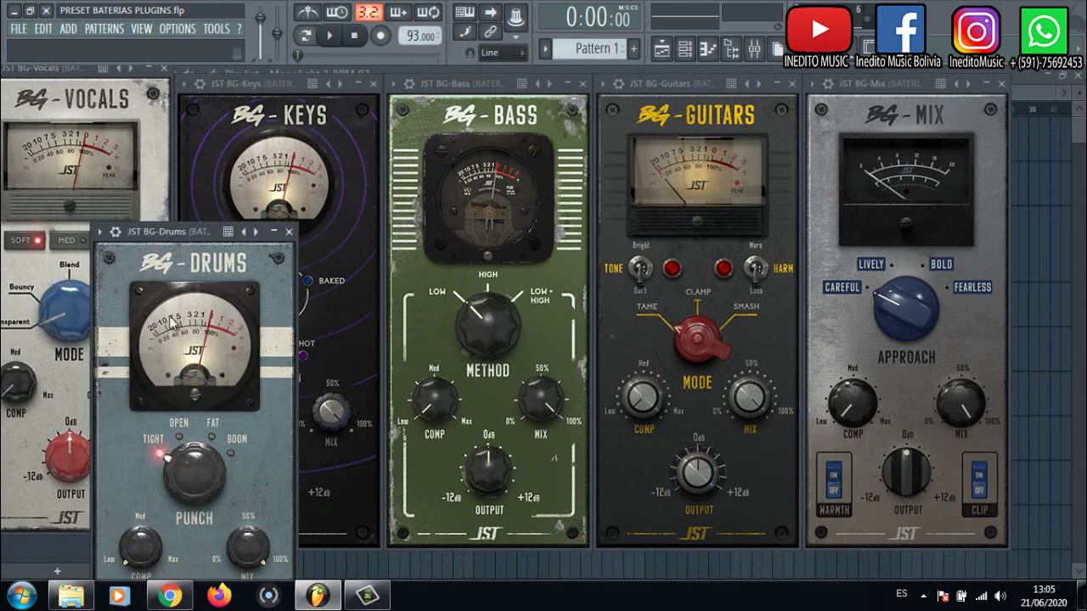
pyautogui.moveTo(179, 242); pyautogui.dragTo(1022, 78)
# - Switch to Chrome and look through the uploaded videos on the INEDITO MUSIC YouTube channel
pyautogui.moveTo(1056, 460)
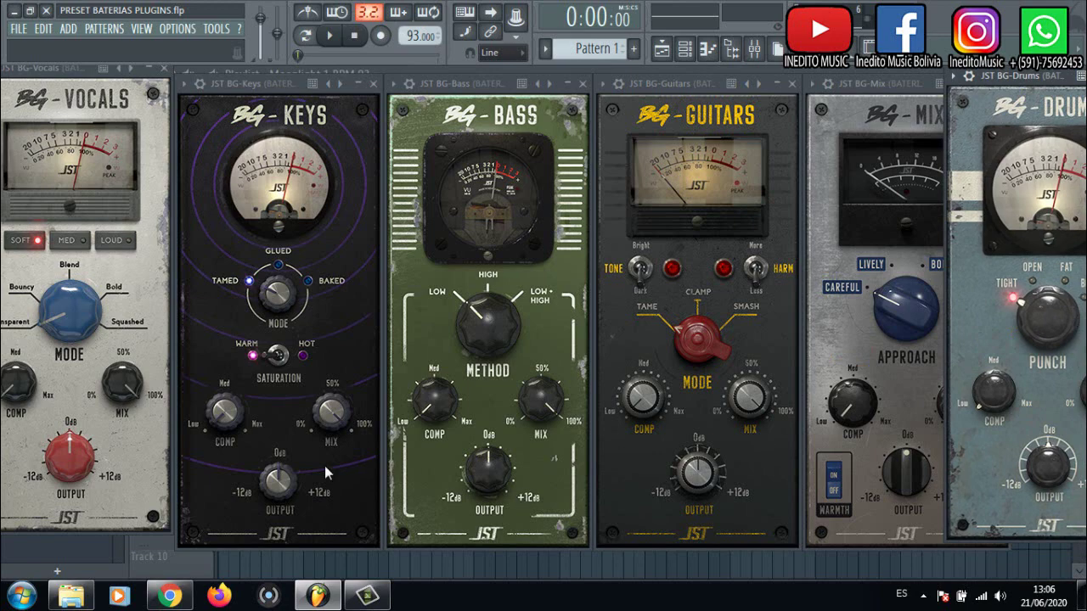
pyautogui.click(182, 596)
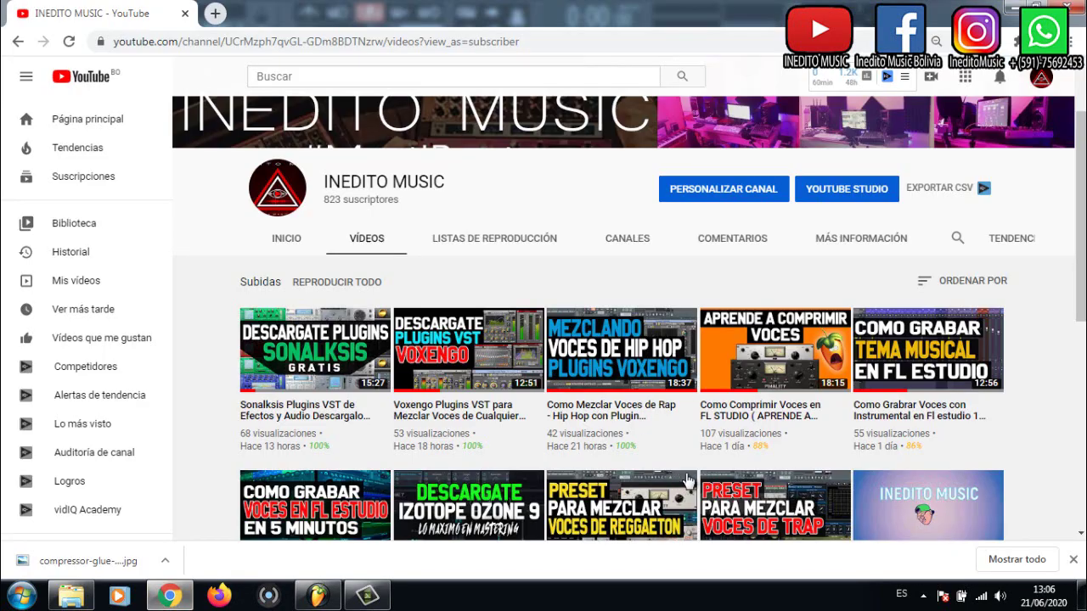
pyautogui.scroll(2, 907, 462)
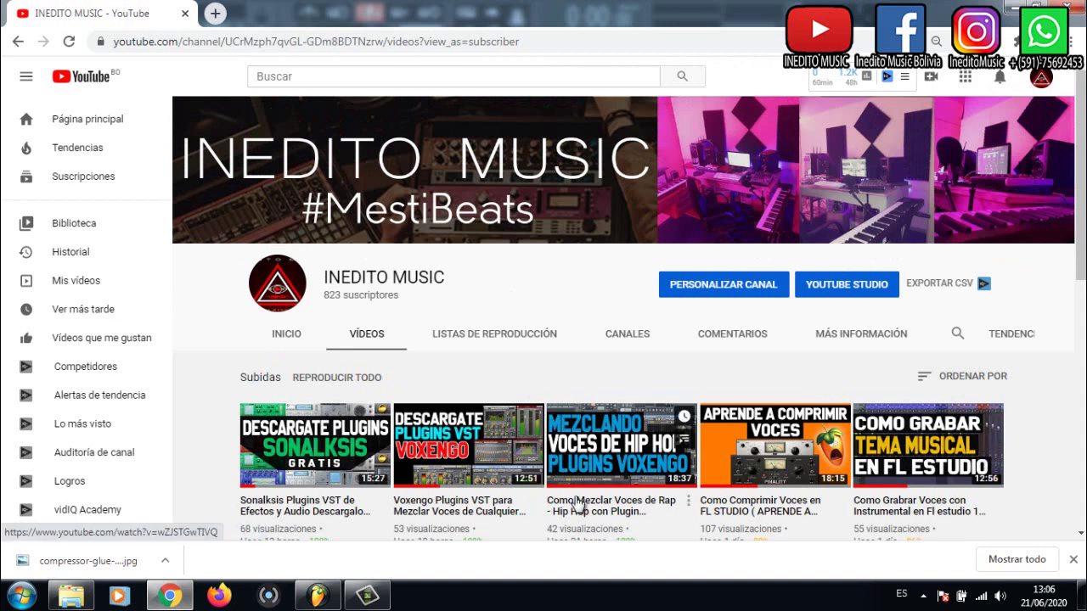
pyautogui.scroll(-2, 582, 459)
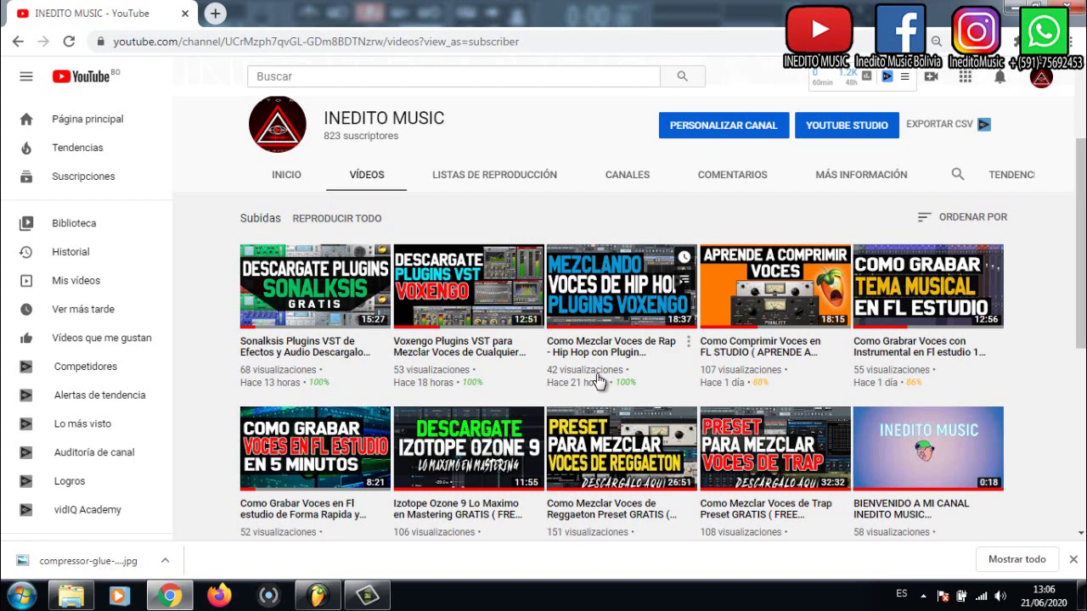
pyautogui.scroll(-5, 599, 380)
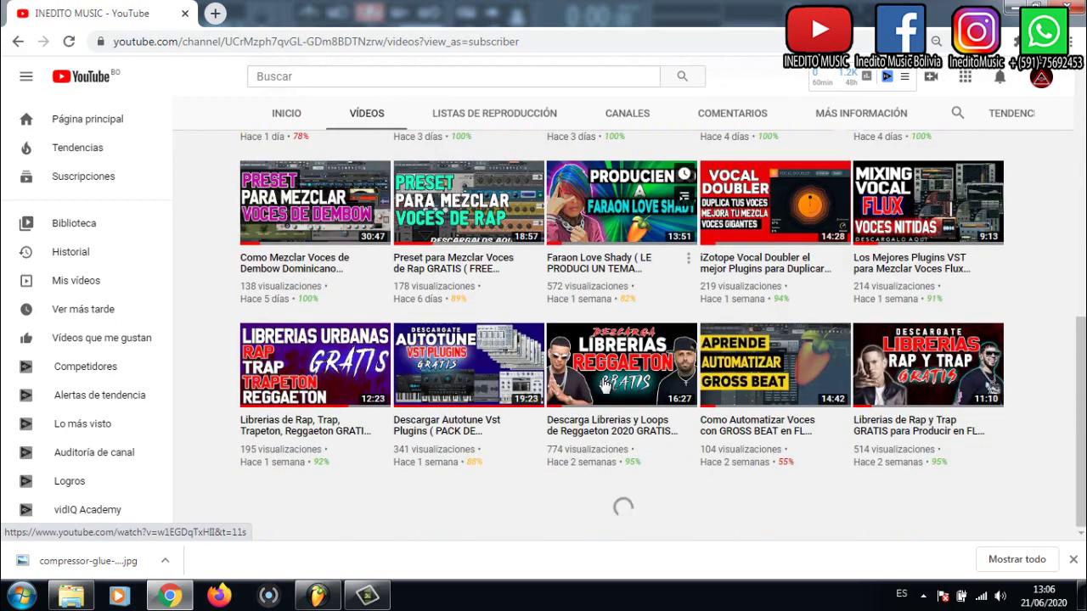
pyautogui.scroll(-7, 606, 386)
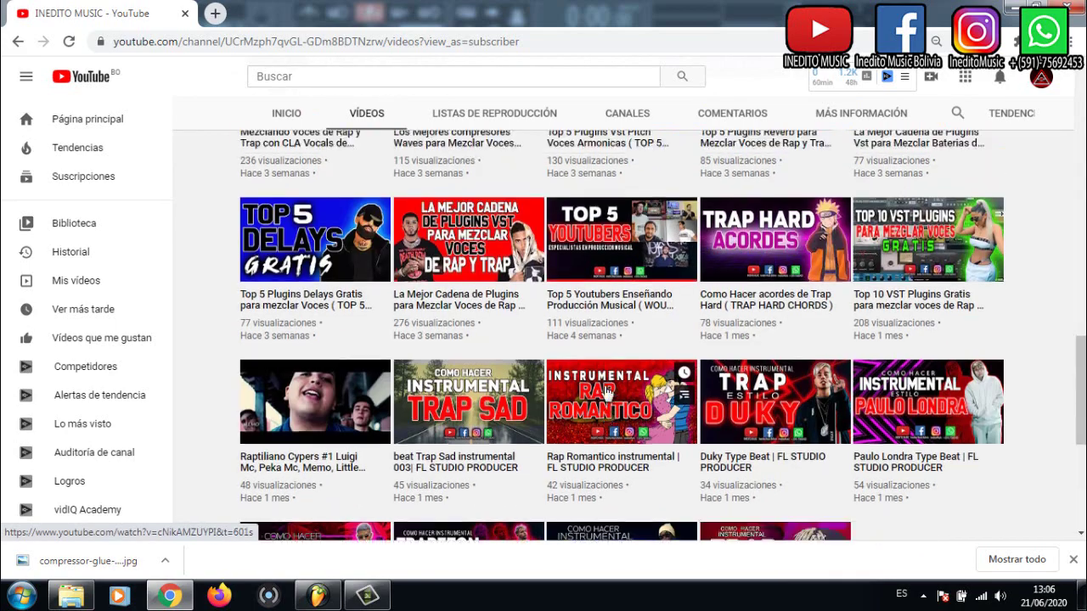
pyautogui.scroll(15, 605, 393)
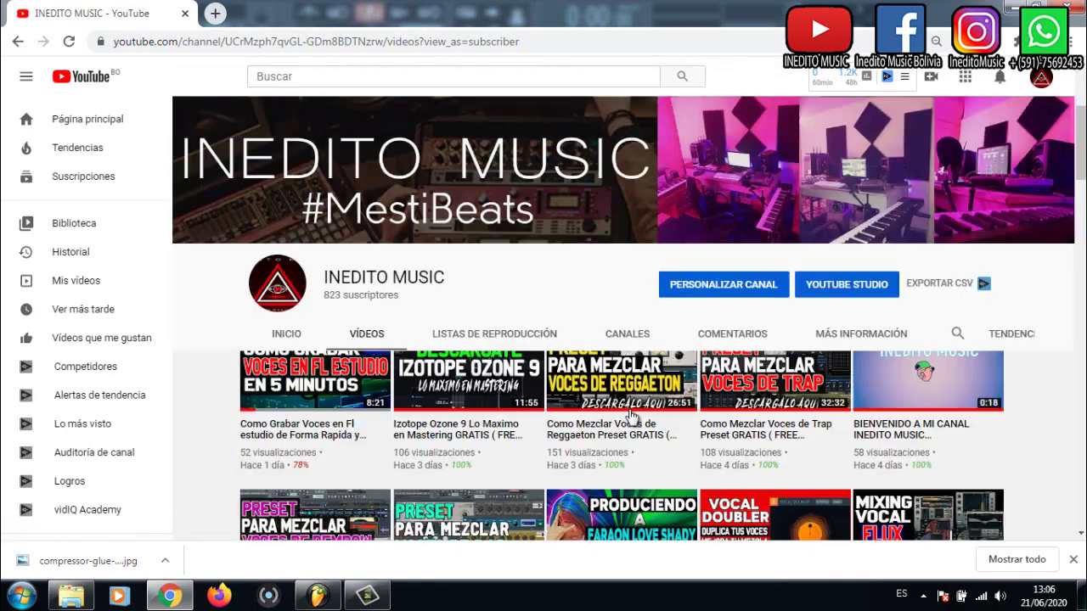
pyautogui.scroll(-4, 632, 414)
pyautogui.scroll(3, 624, 425)
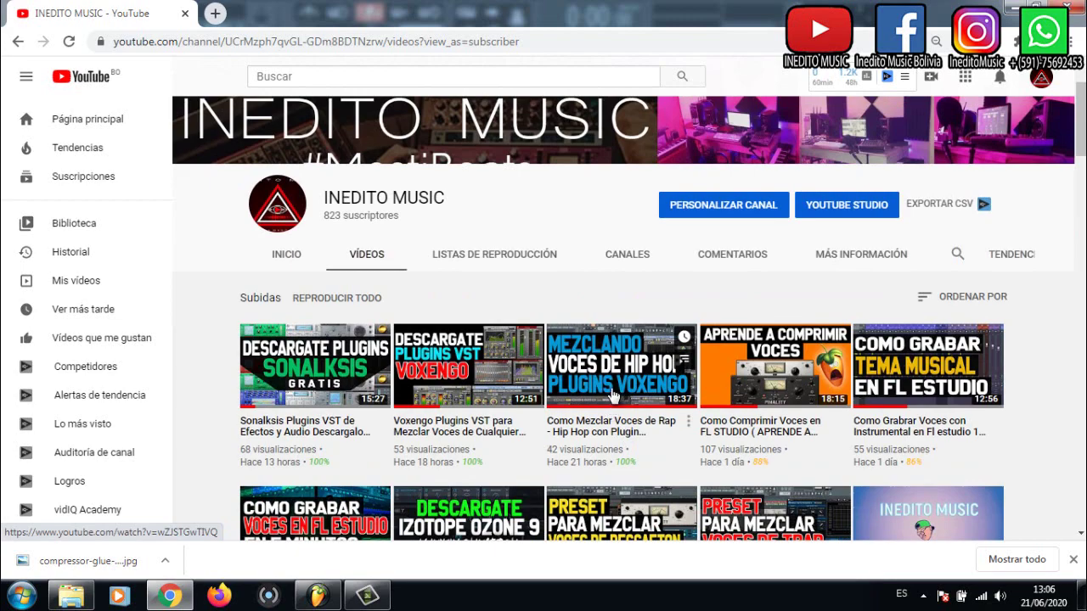
pyautogui.scroll(-6, 613, 398)
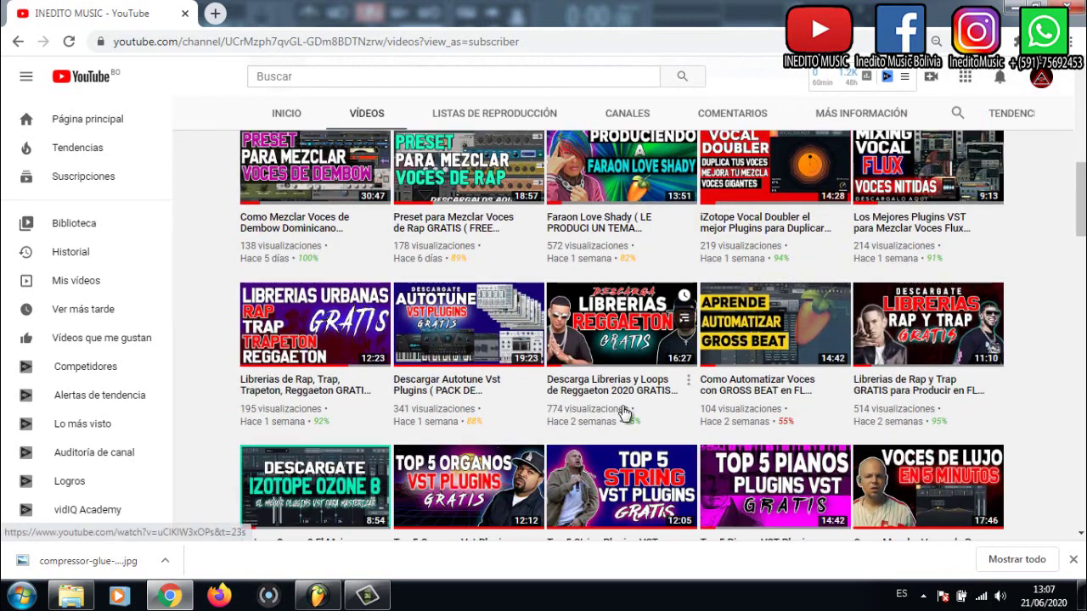
pyautogui.scroll(2, 637, 418)
pyautogui.scroll(5, 637, 418)
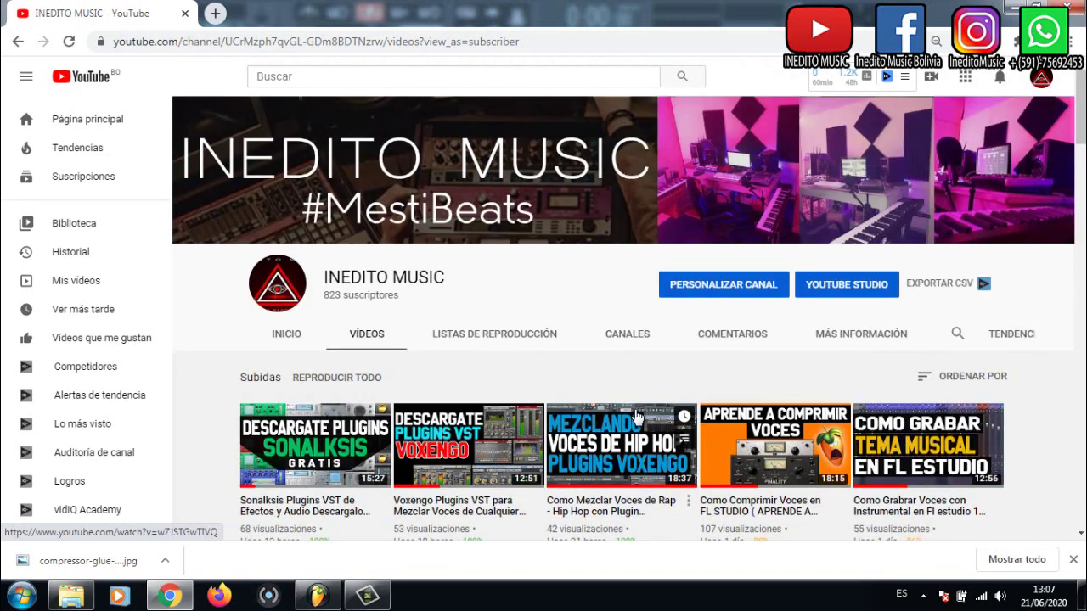
pyautogui.scroll(-5, 637, 418)
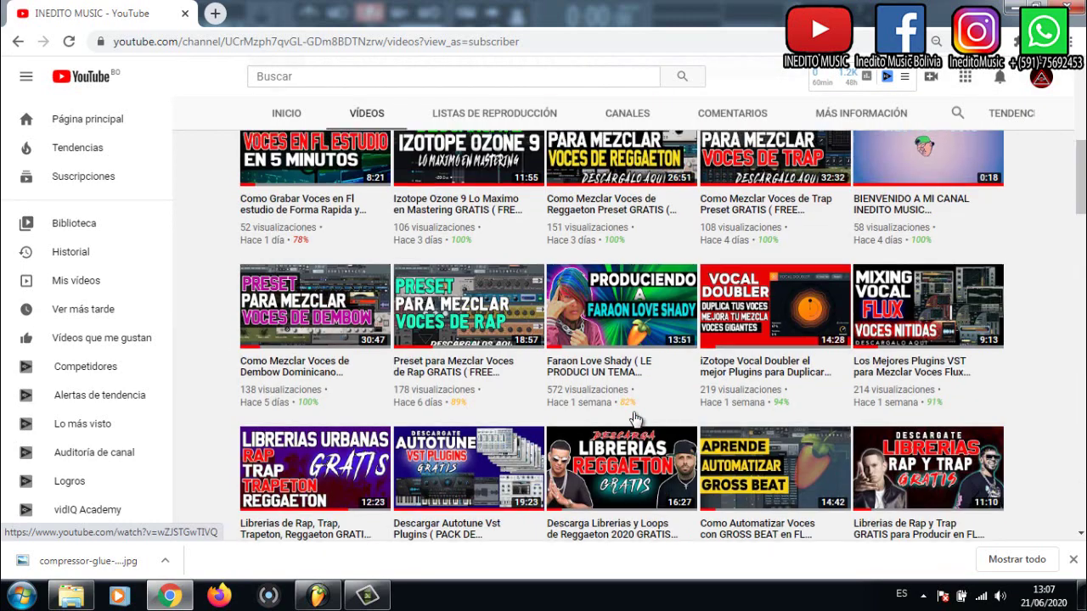
pyautogui.scroll(5, 637, 417)
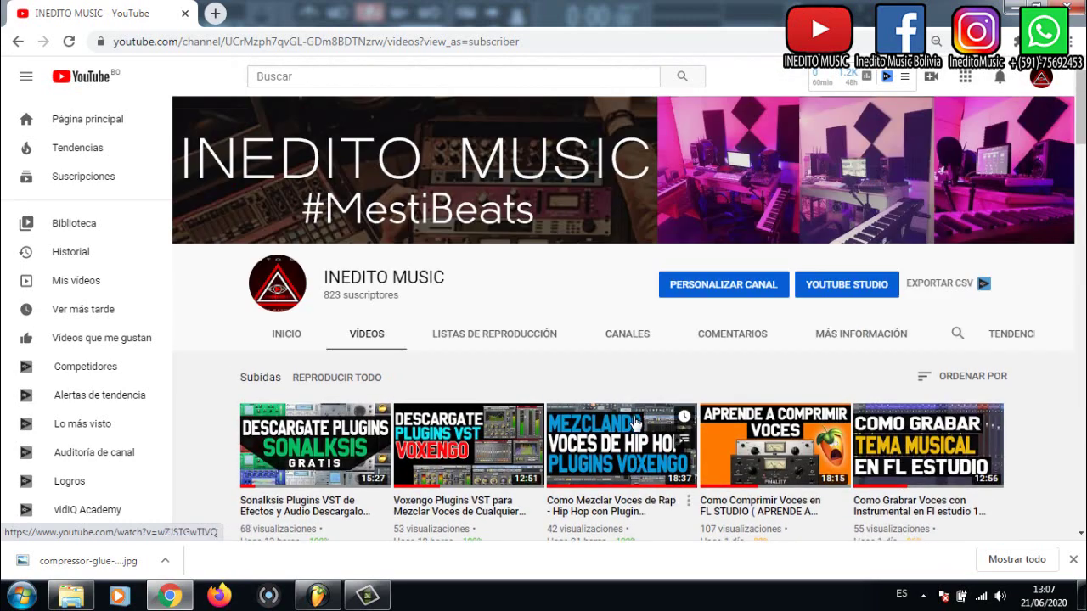
pyautogui.scroll(-8, 632, 429)
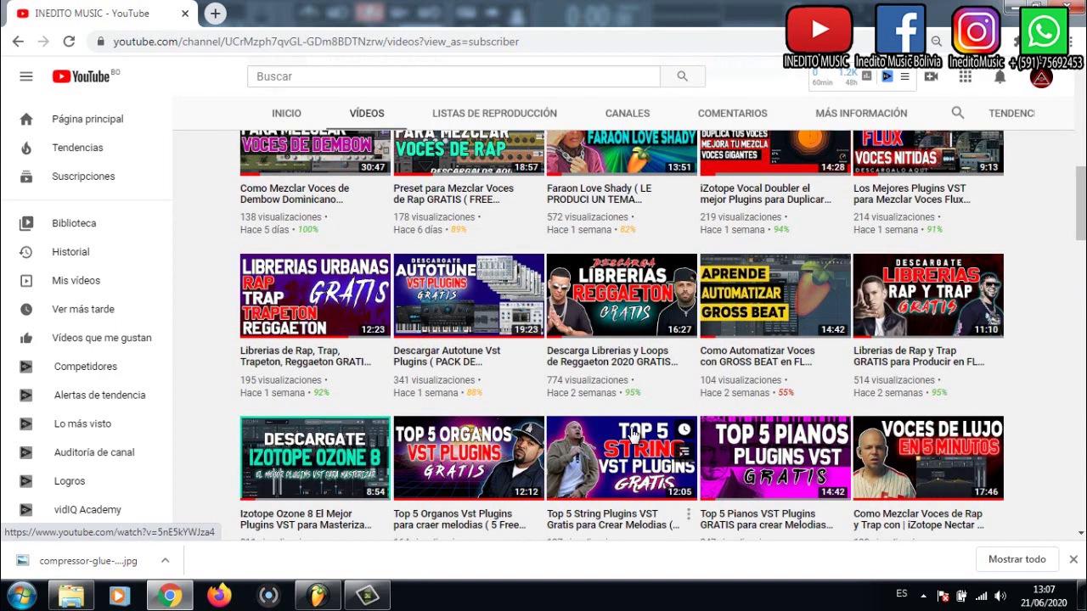
pyautogui.scroll(8, 557, 442)
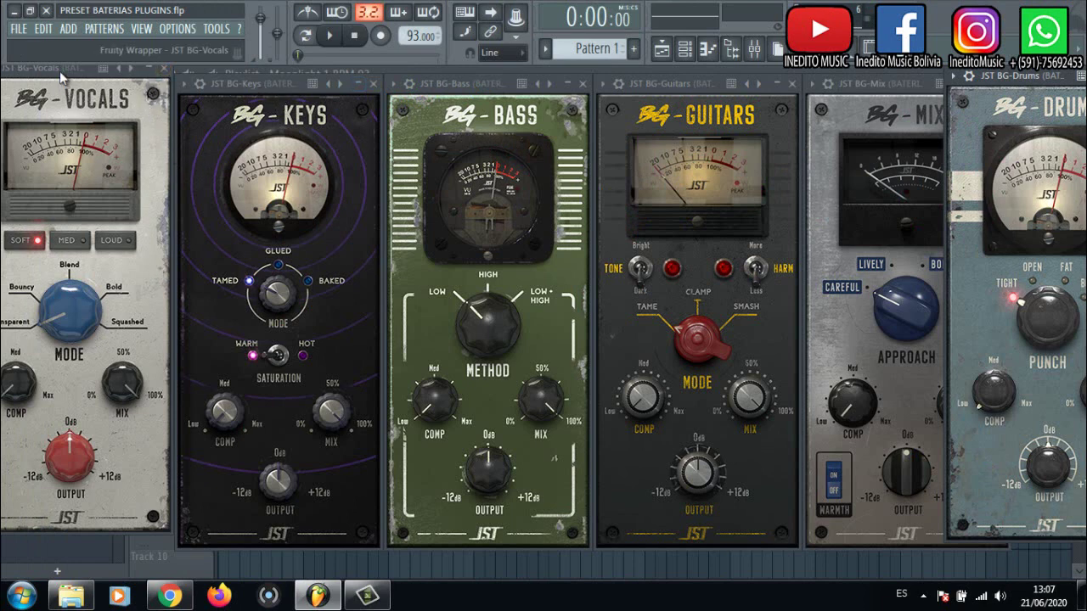
# - Back in FL Studio, align the BG-Vocals and BG-Drums windows with the others and close all six plugin windows
pyautogui.moveTo(59, 71); pyautogui.dragTo(57, 87)
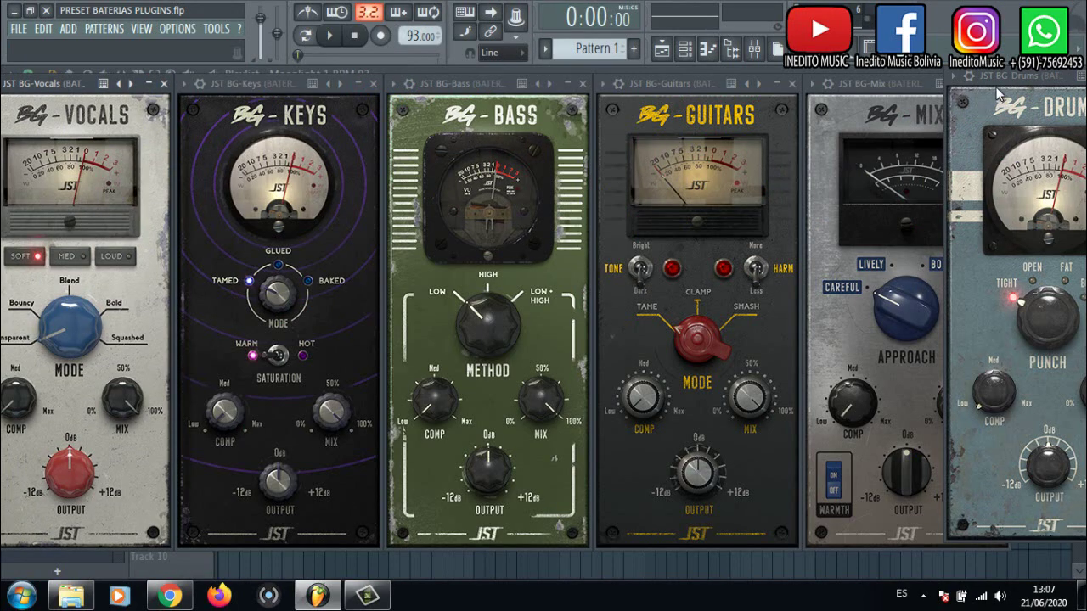
pyautogui.moveTo(1001, 94); pyautogui.dragTo(851, 105)
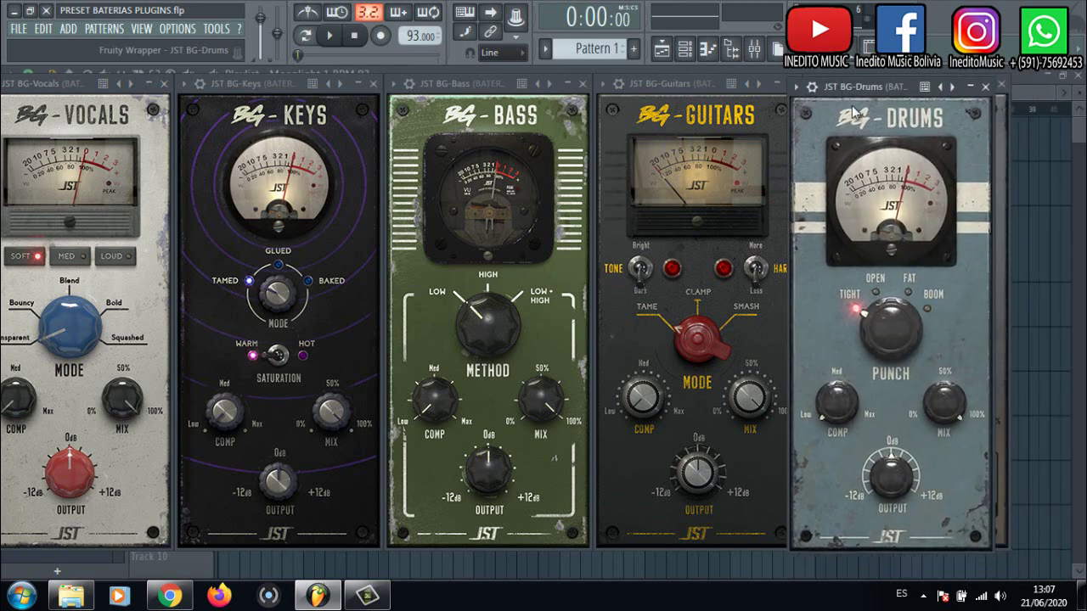
pyautogui.click(986, 87)
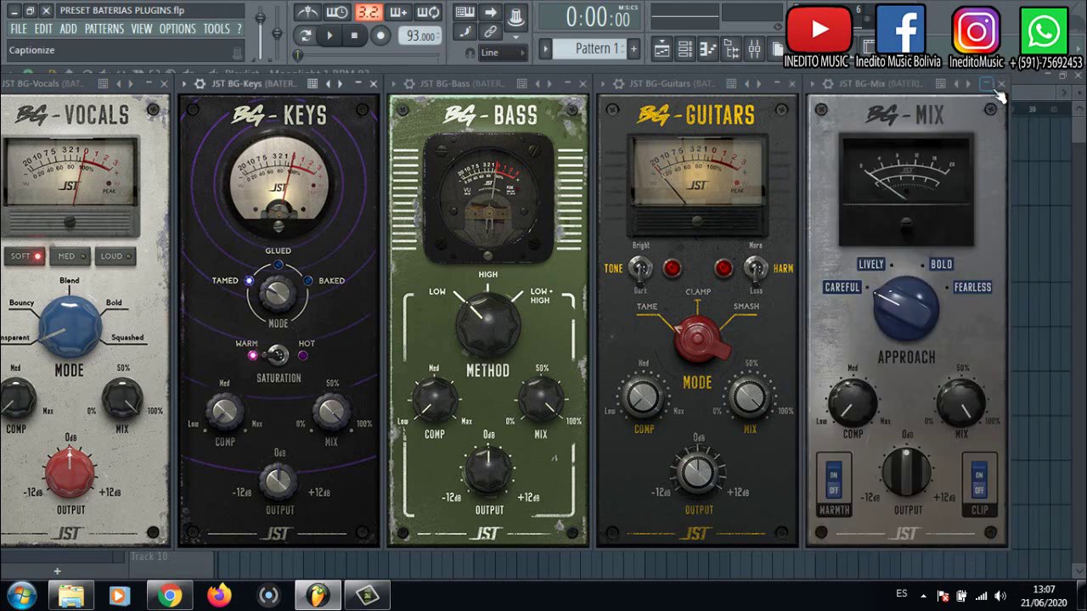
pyautogui.click(1001, 84)
pyautogui.click(790, 84)
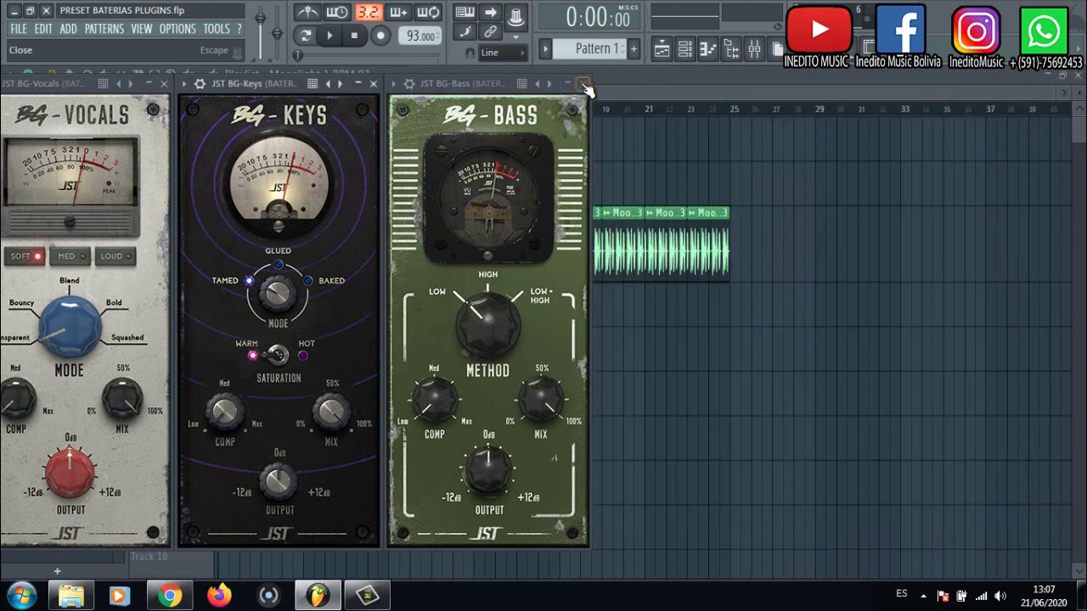
pyautogui.click(584, 86)
pyautogui.click(373, 83)
pyautogui.click(164, 84)
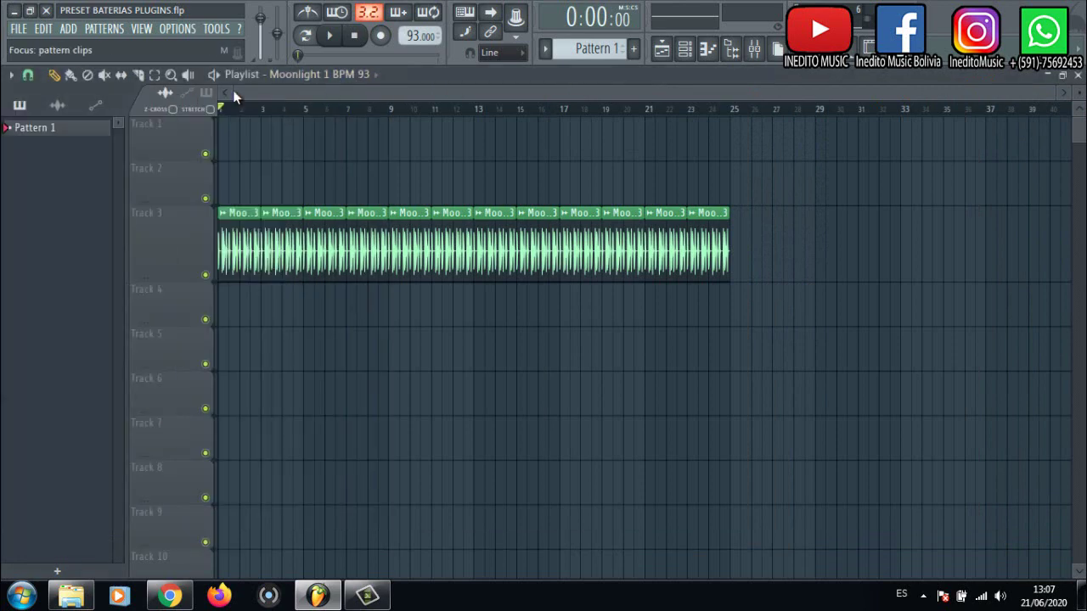
# - Switch to File Explorer and launch the JST Bus Glue Bundle v1.0.0 Installer
pyautogui.click(79, 601)
pyautogui.click(465, 344)
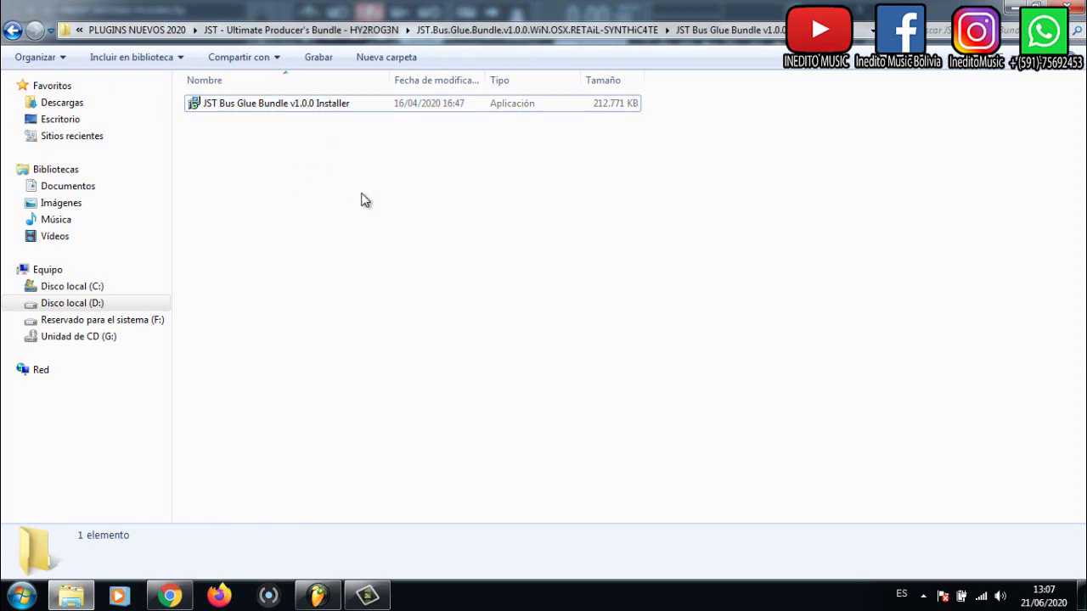
pyautogui.doubleClick(346, 106)
pyautogui.click(607, 312)
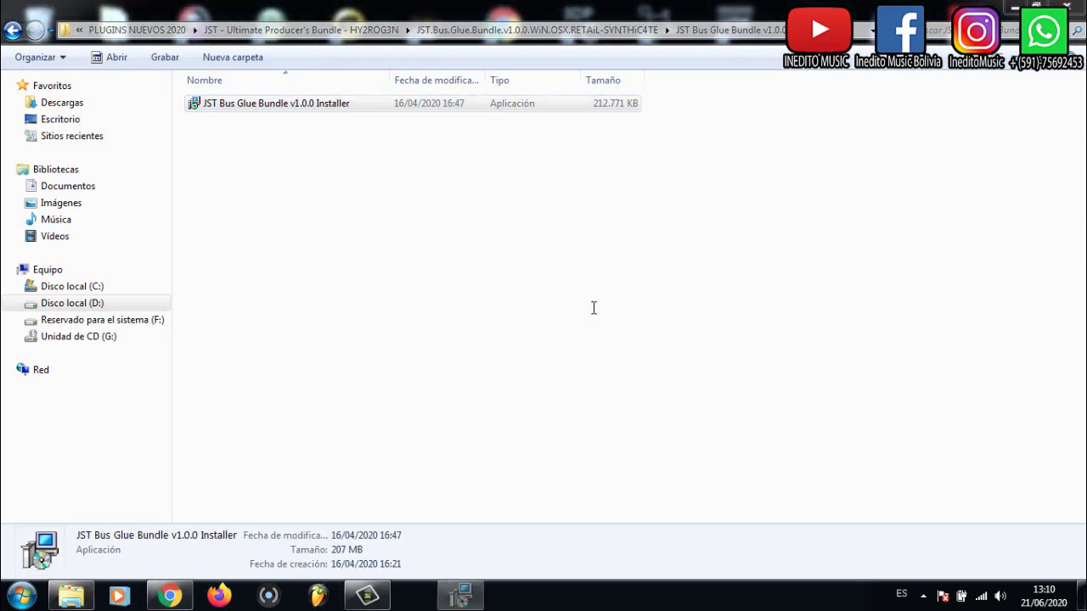
# - Accept the license agreement and install the 64-bit VST2 and VST3 plugins, keeping C:\Program Files\Steinberg\VstPlugins as the 64-bit VST2 folder
pyautogui.click(448, 378)
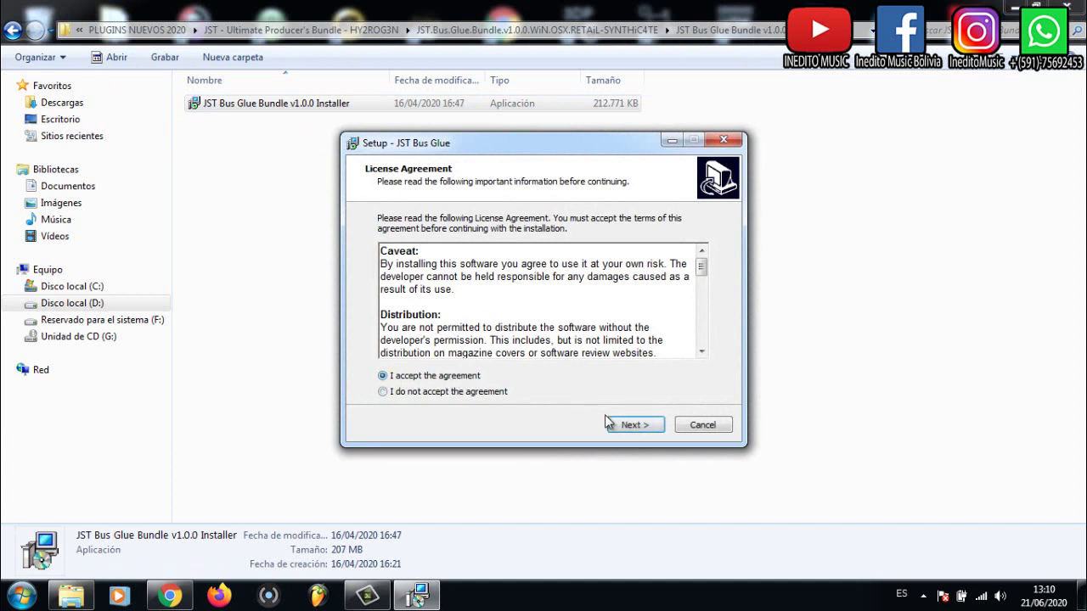
pyautogui.click(624, 425)
pyautogui.click(635, 426)
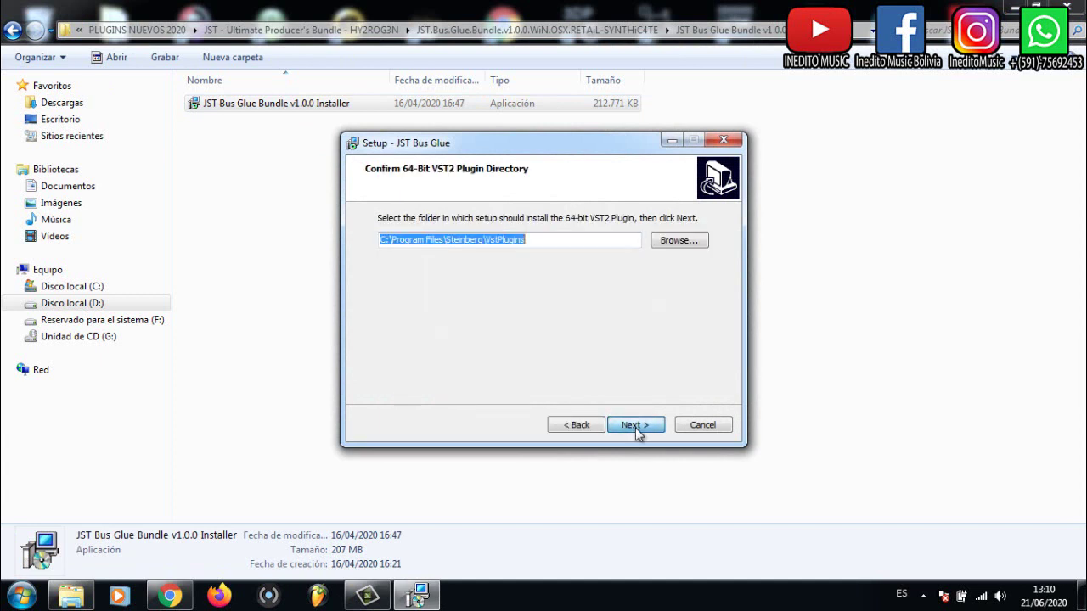
pyautogui.click(637, 431)
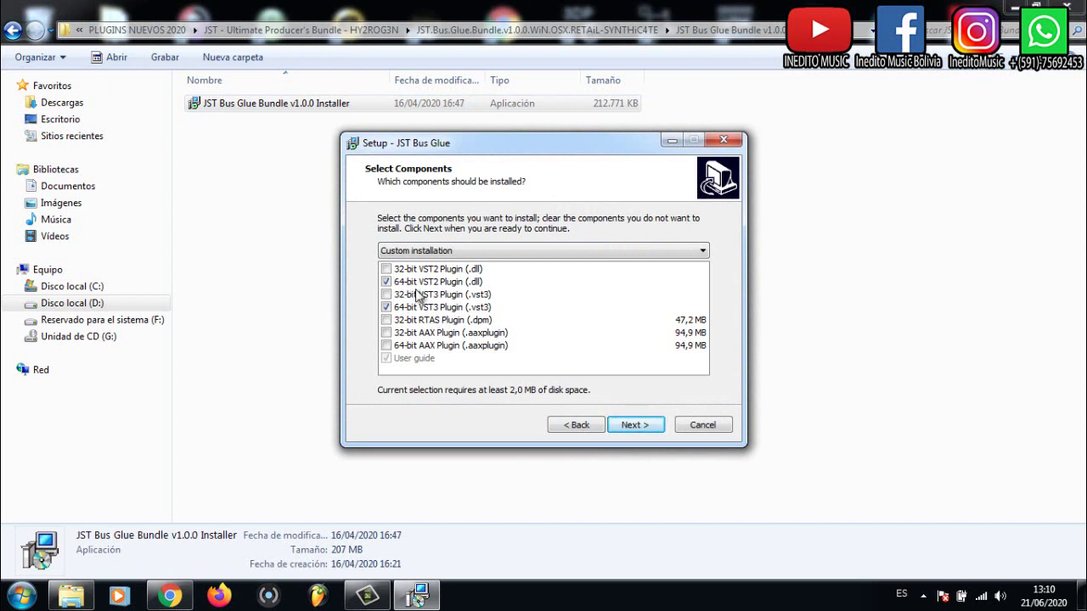
pyautogui.click(638, 423)
pyautogui.click(638, 423)
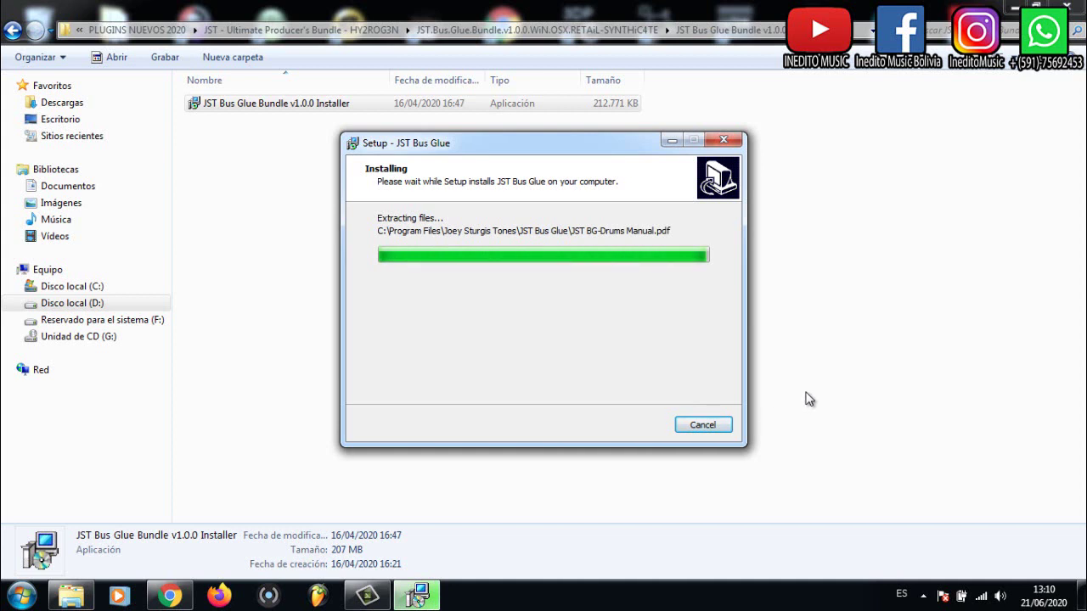
# - Finish the JST Bus Glue setup wizard and refresh the installer folder
pyautogui.rightClick(617, 342)
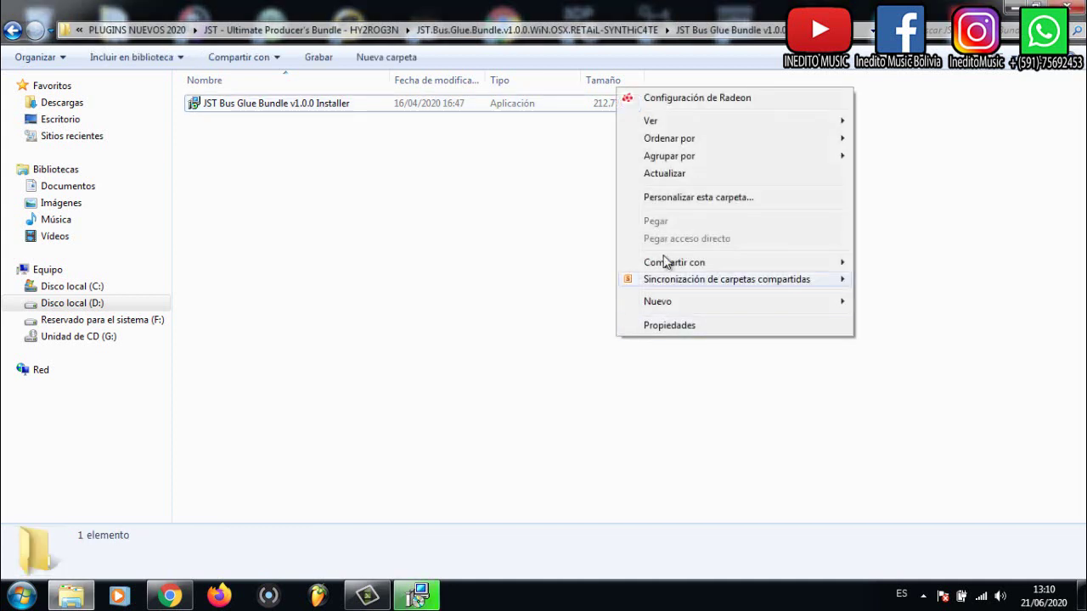
pyautogui.click(664, 173)
pyautogui.click(425, 598)
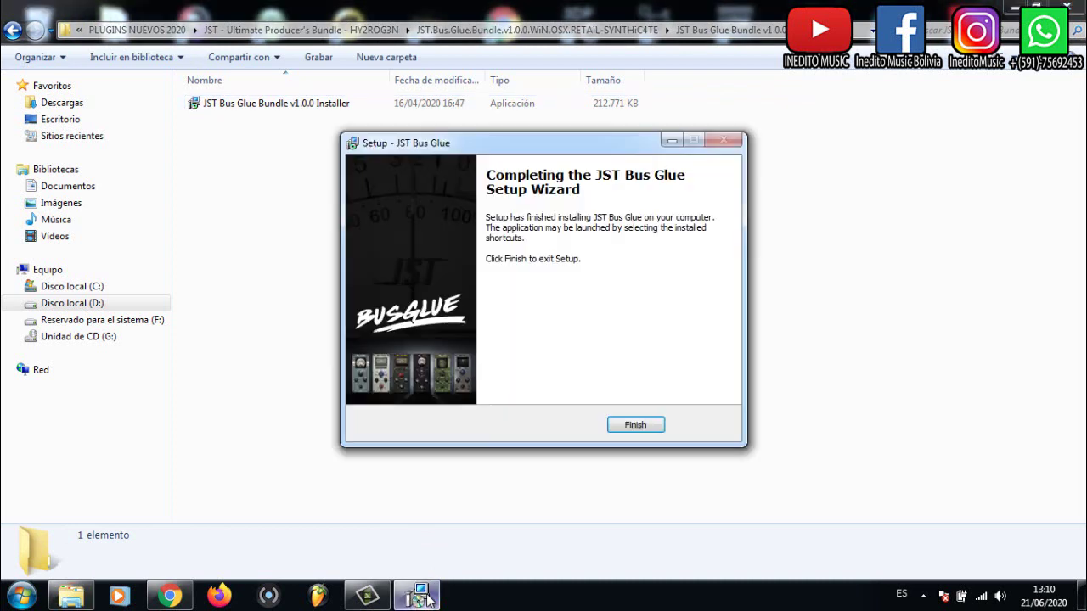
pyautogui.click(635, 426)
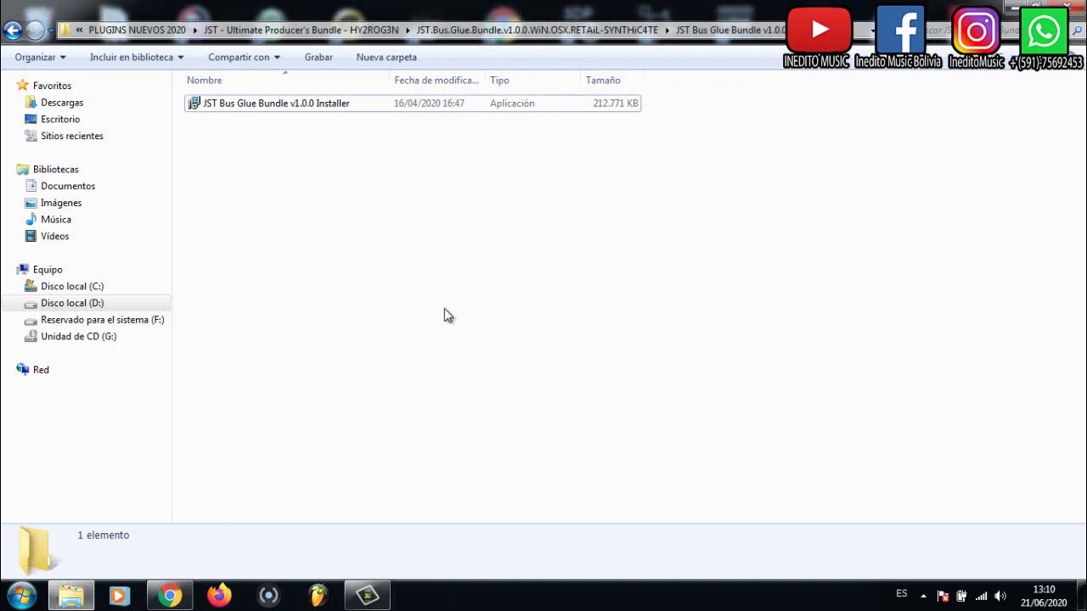
pyautogui.rightClick(486, 264)
pyautogui.click(541, 352)
# - Switch to FL Studio, search the plugin manager for JST, and close the manager
pyautogui.click(323, 601)
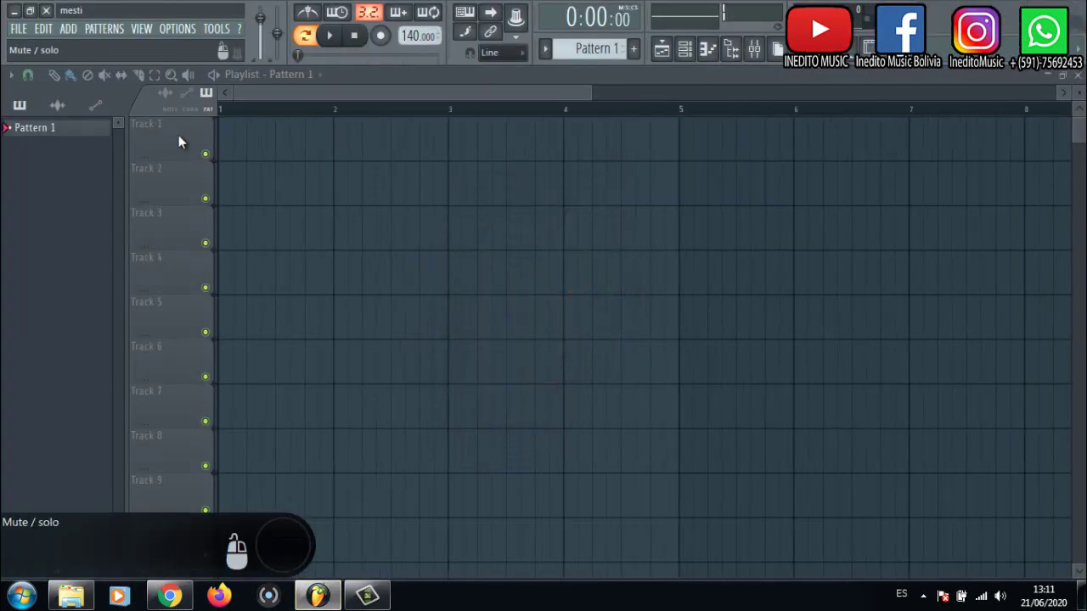
pyautogui.click(182, 30)
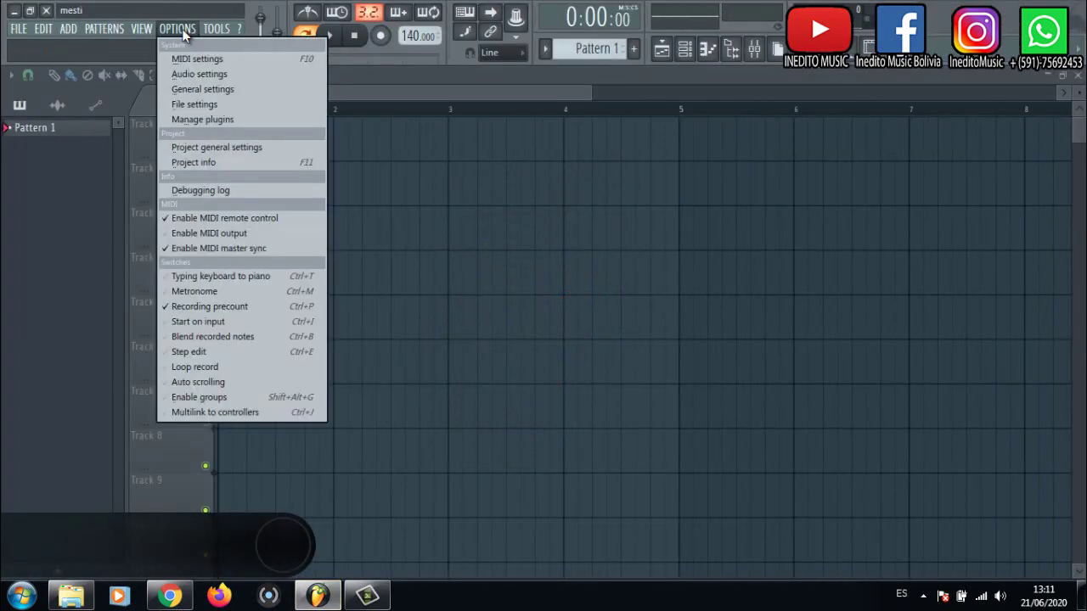
pyautogui.click(240, 120)
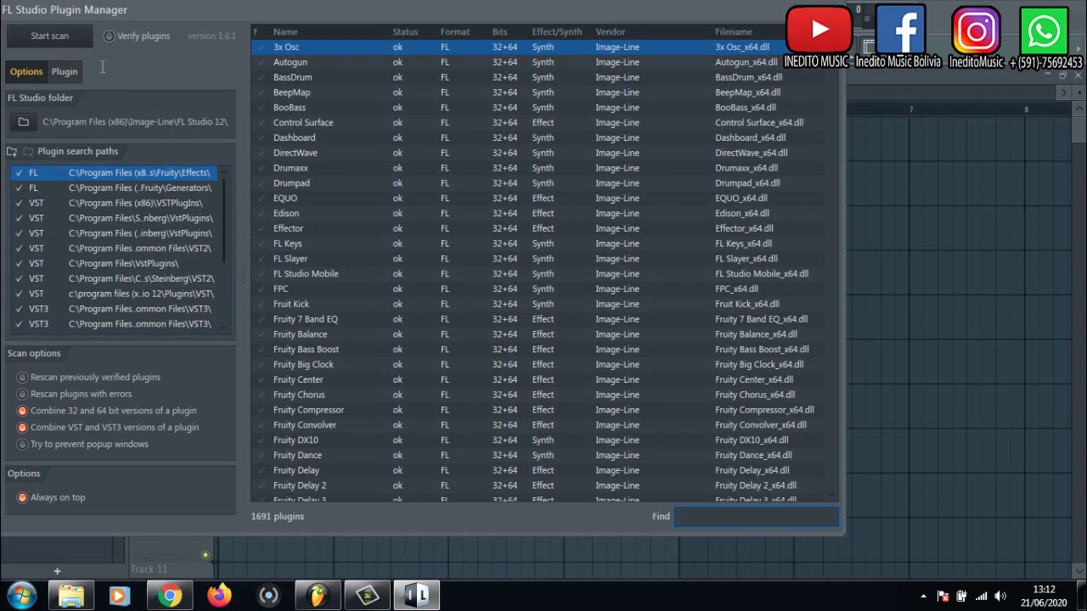
pyautogui.write('JST')
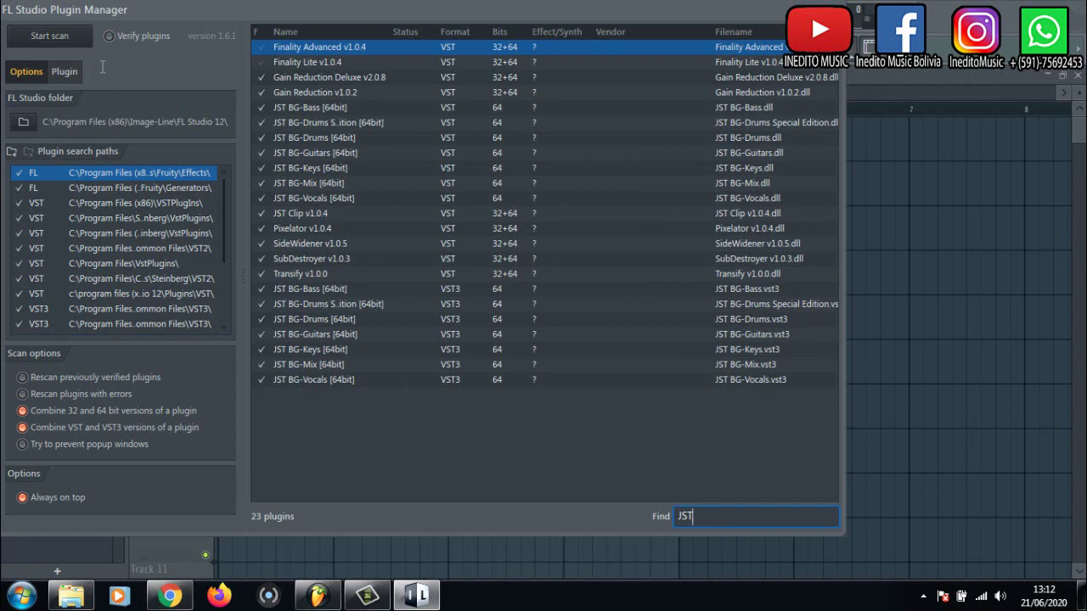
pyautogui.press('BackSpace')
pyautogui.press('BackSpace')
pyautogui.press('BackSpace')
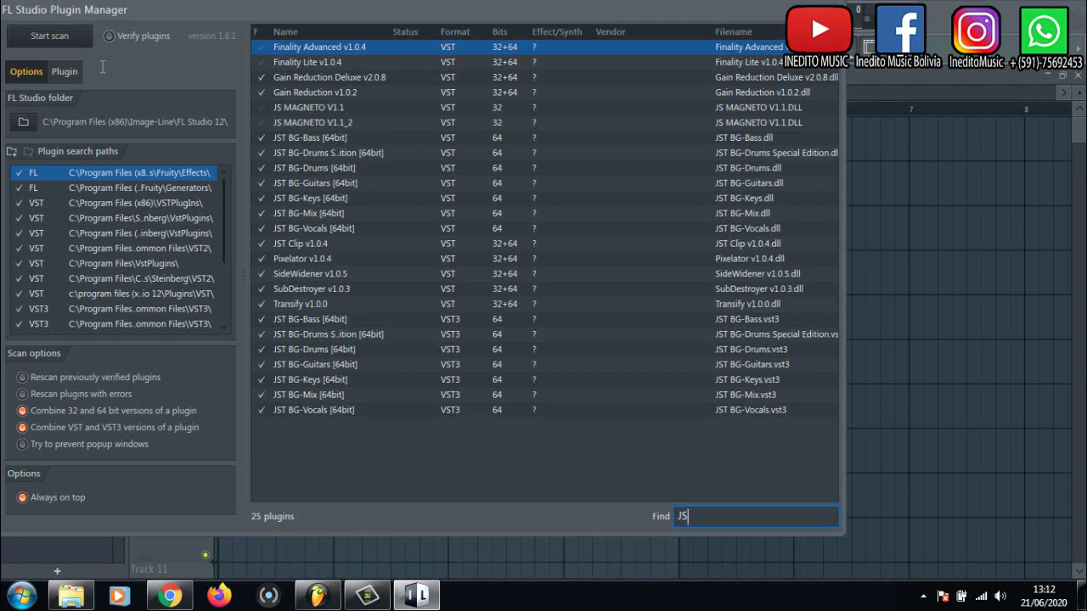
pyautogui.press('Escape')
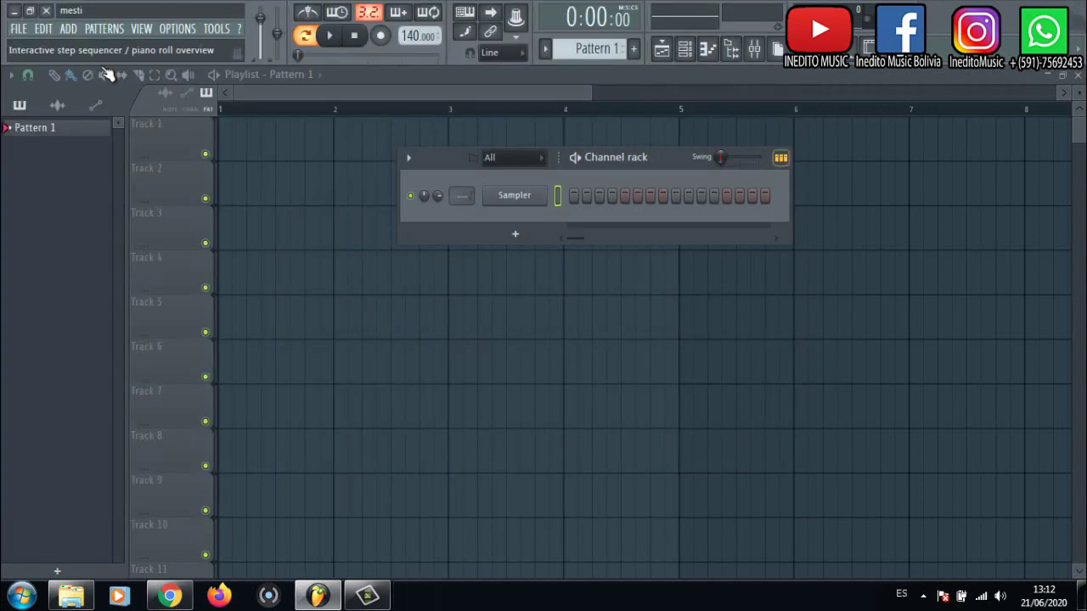
# - Show the mixer and open the recent project PRESET BATERIAS PLUGINS.flp, closing the Moonlight 1 BPM 93 sample window
pyautogui.press('F9')
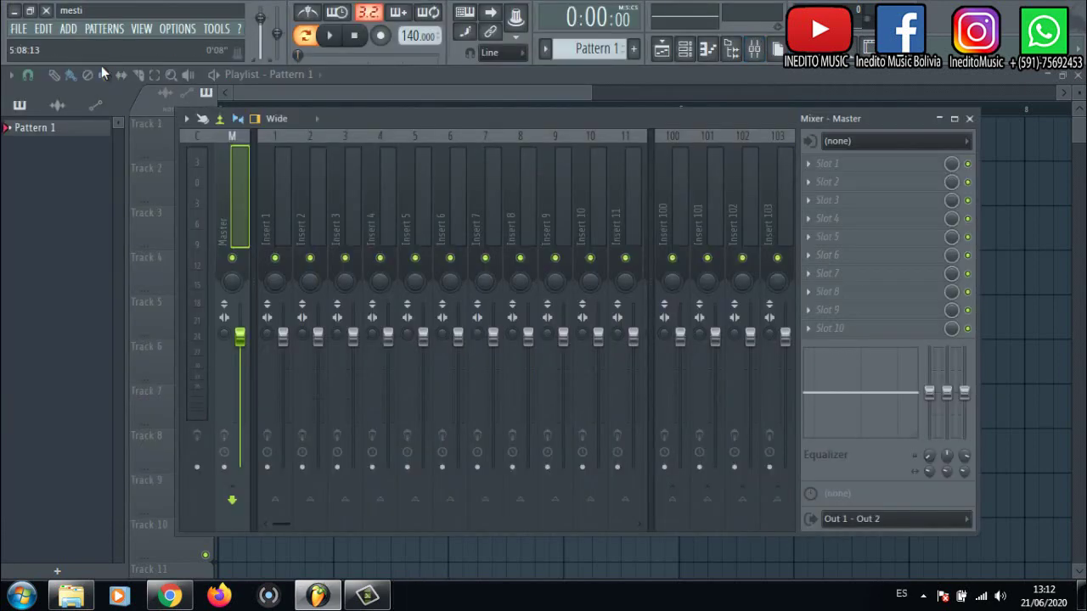
pyautogui.moveTo(679, 119); pyautogui.dragTo(619, 117)
pyautogui.click(214, 196)
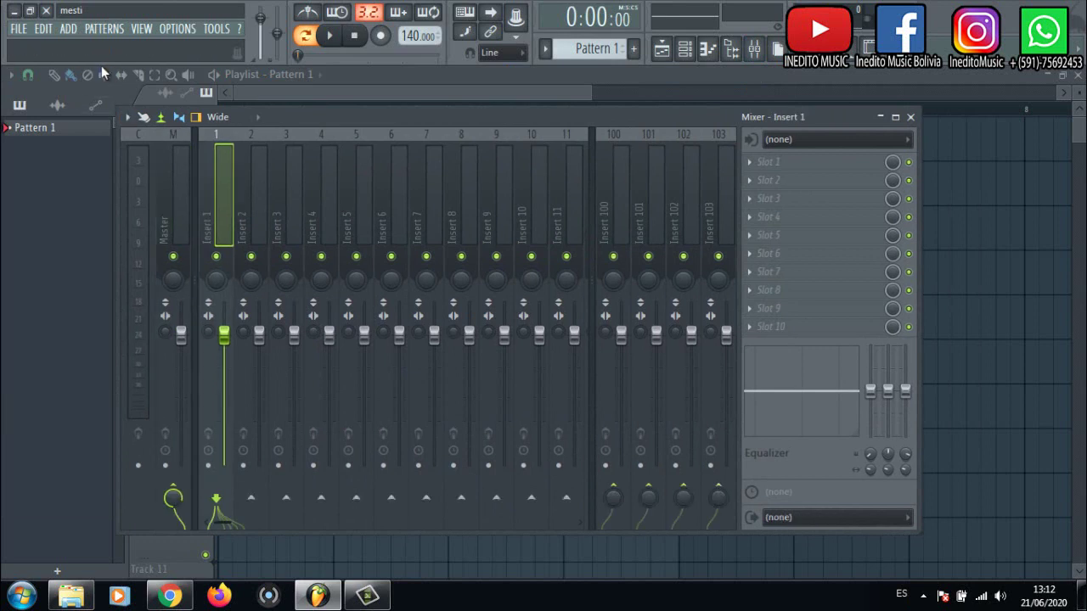
pyautogui.hotkey('alt', 'f')
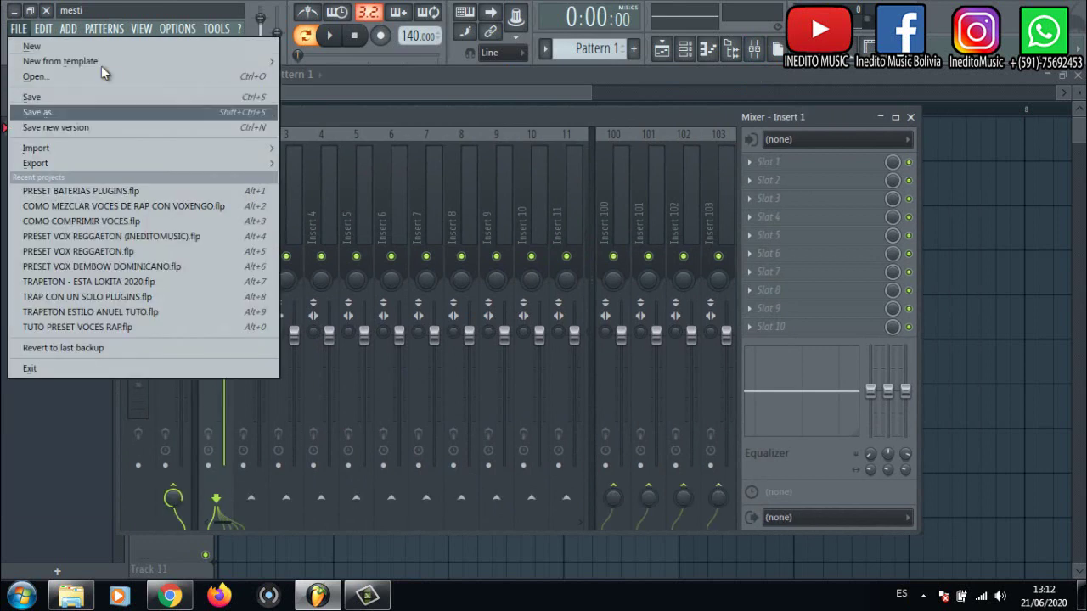
pyautogui.click(80, 191)
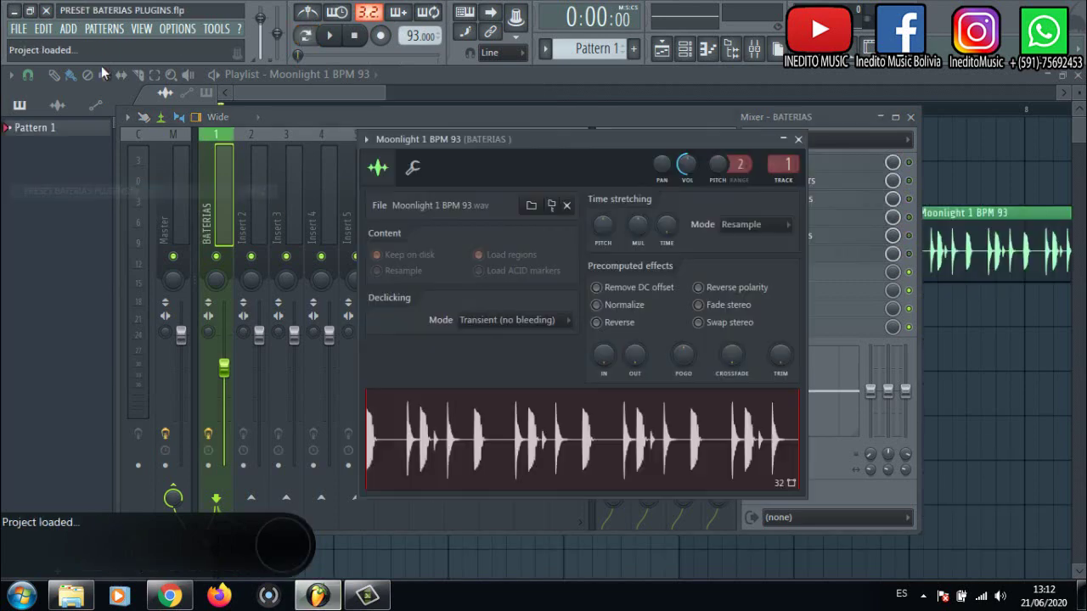
pyautogui.press('Escape')
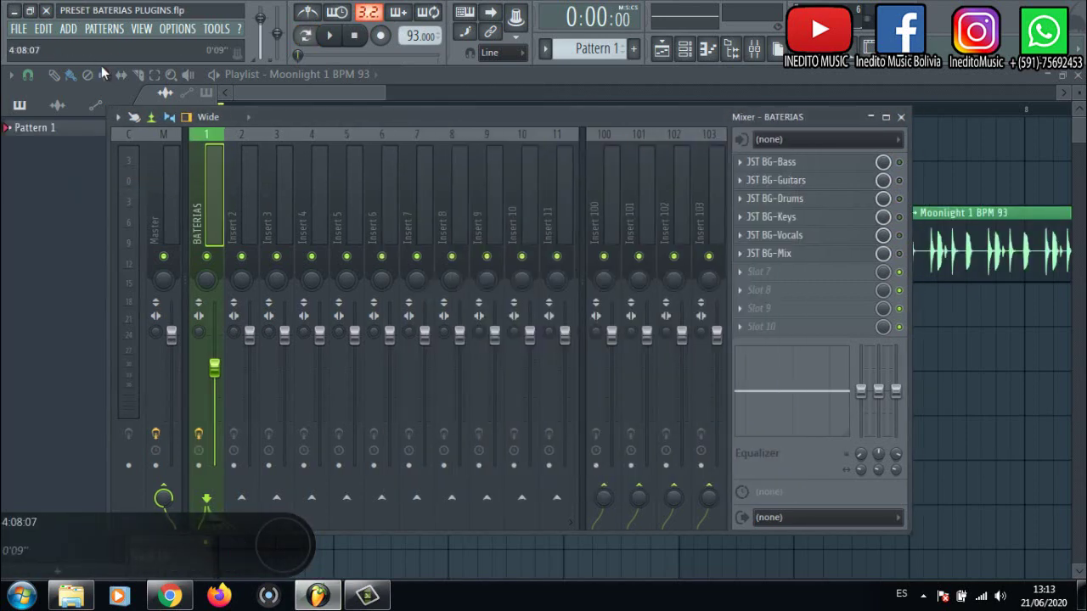
# - Play the Moonlight 1 BPM 93 drum loop briefly with only the playlist showing, and stop playback
pyautogui.press('space')
pyautogui.press('Escape')
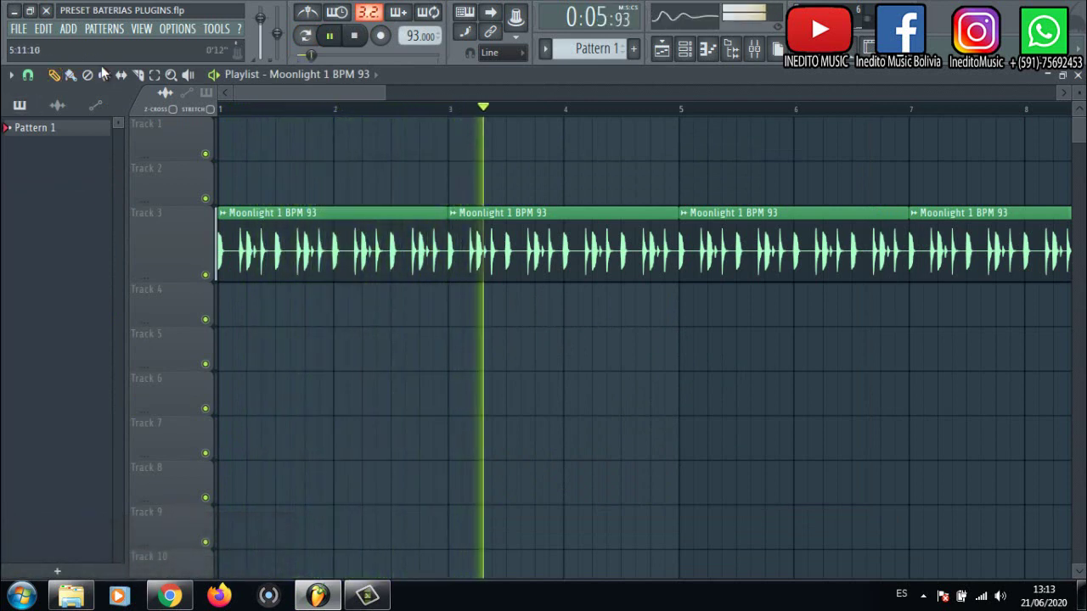
pyautogui.press('space')
# - Check the effect slots of the Master and BATERIAS mixer tracks and the channel settings of the drum loop clip
pyautogui.press('F9')
pyautogui.press('Left')
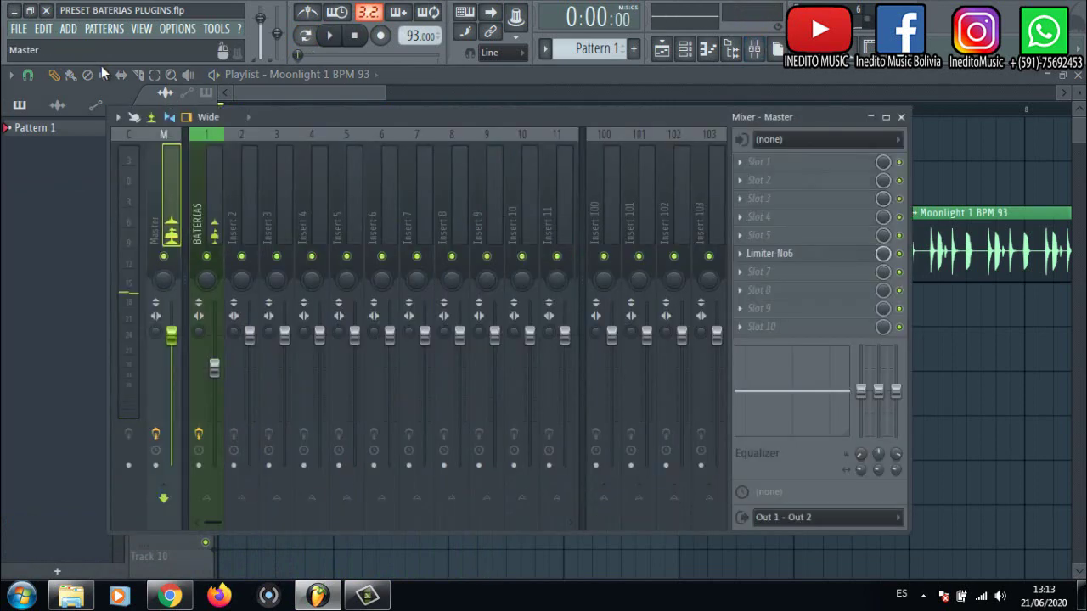
pyautogui.press('Right')
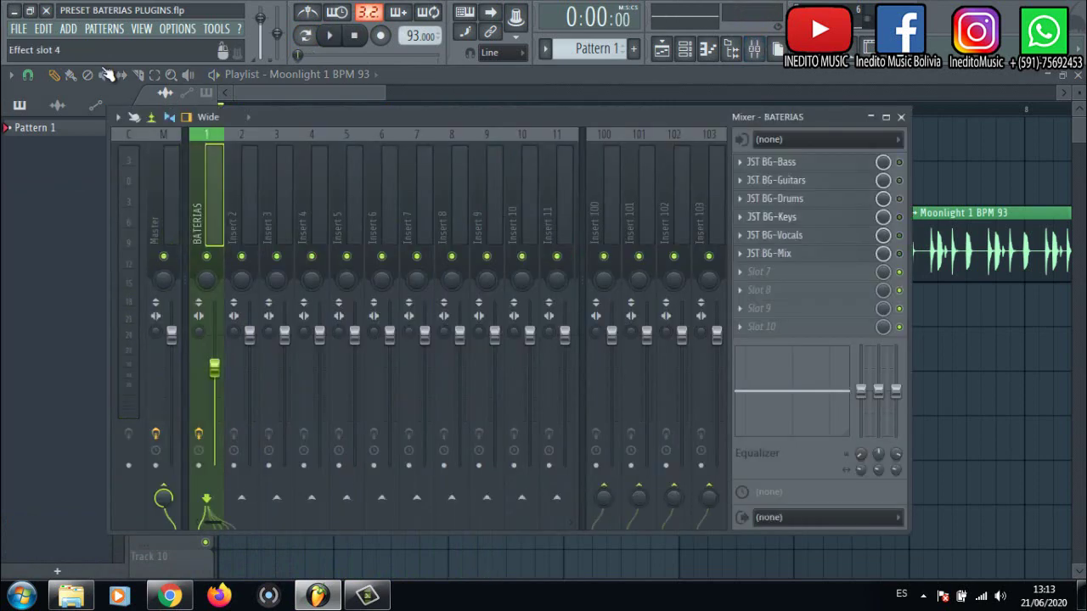
pyautogui.doubleClick(962, 214)
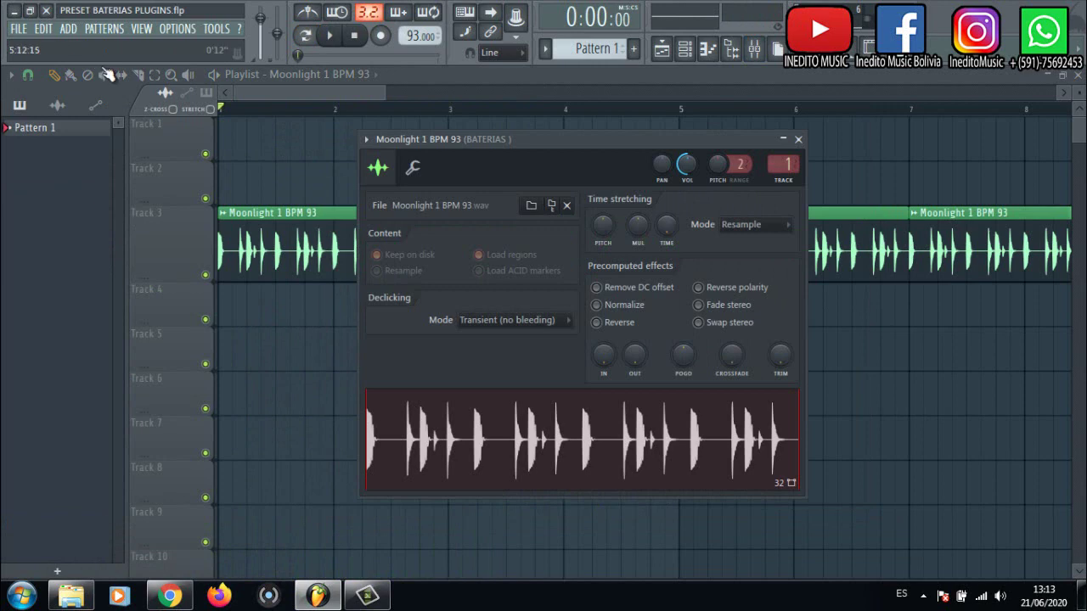
pyautogui.press('F9')
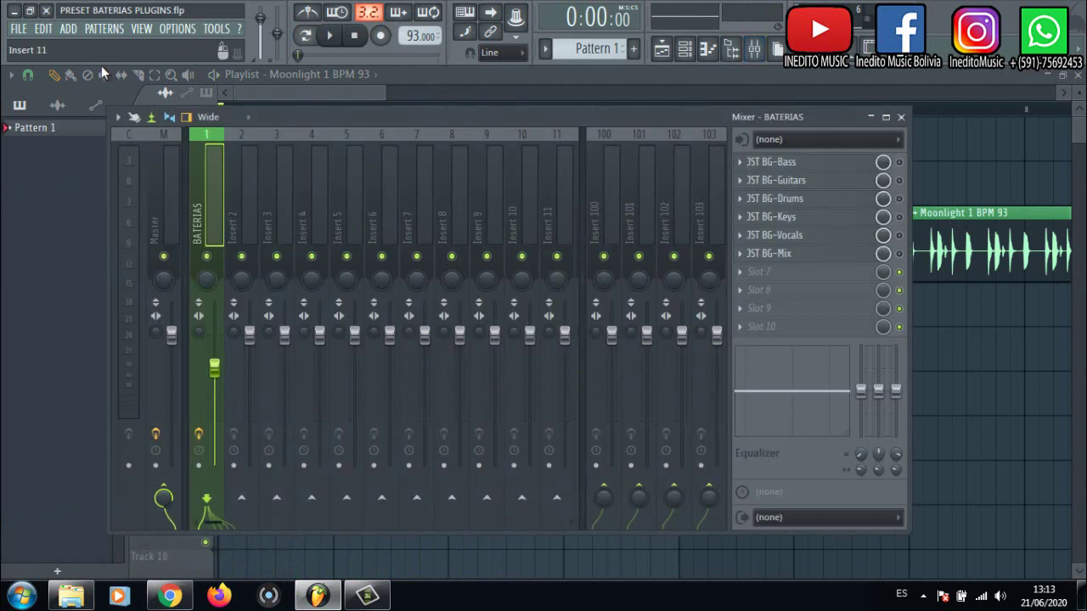
# - Enable JST BG-Bass on the BATERIAS track and open its plugin window over the mixer
pyautogui.moveTo(556, 117); pyautogui.dragTo(510, 117)
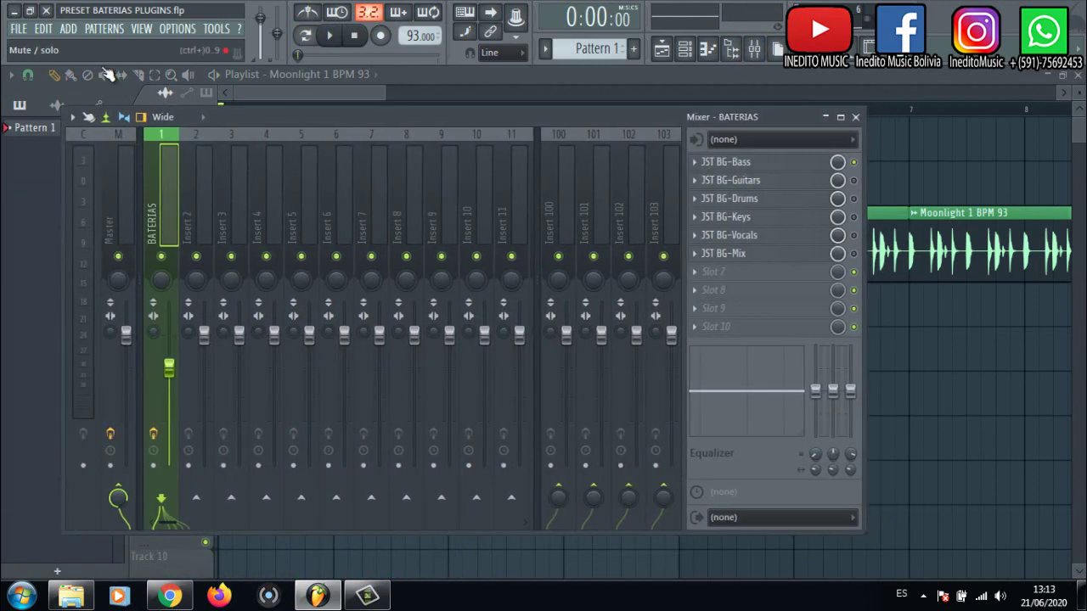
pyautogui.click(727, 163)
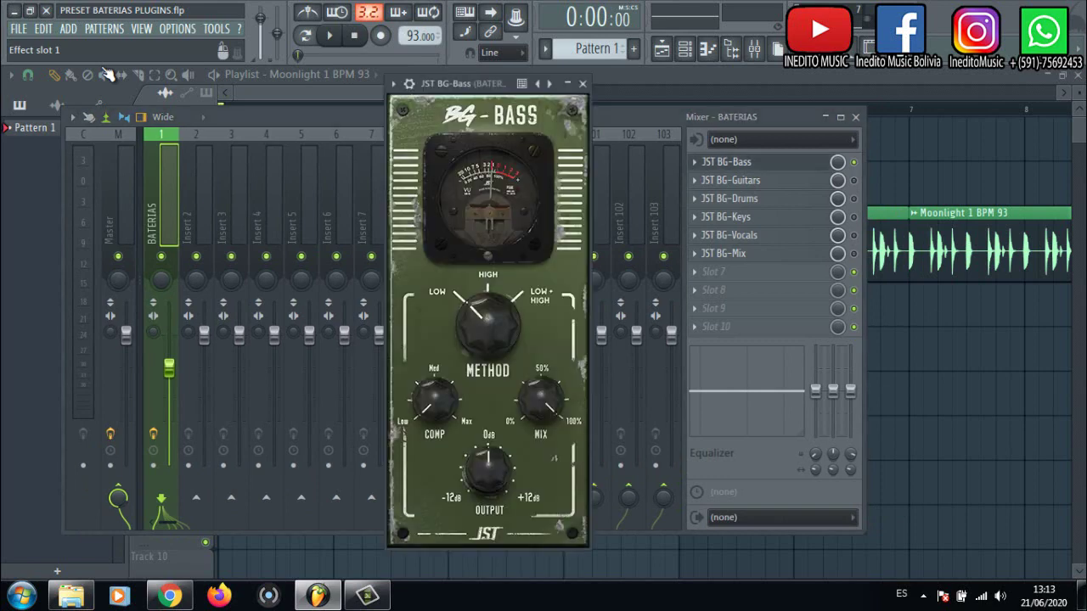
pyautogui.moveTo(480, 83); pyautogui.dragTo(427, 83)
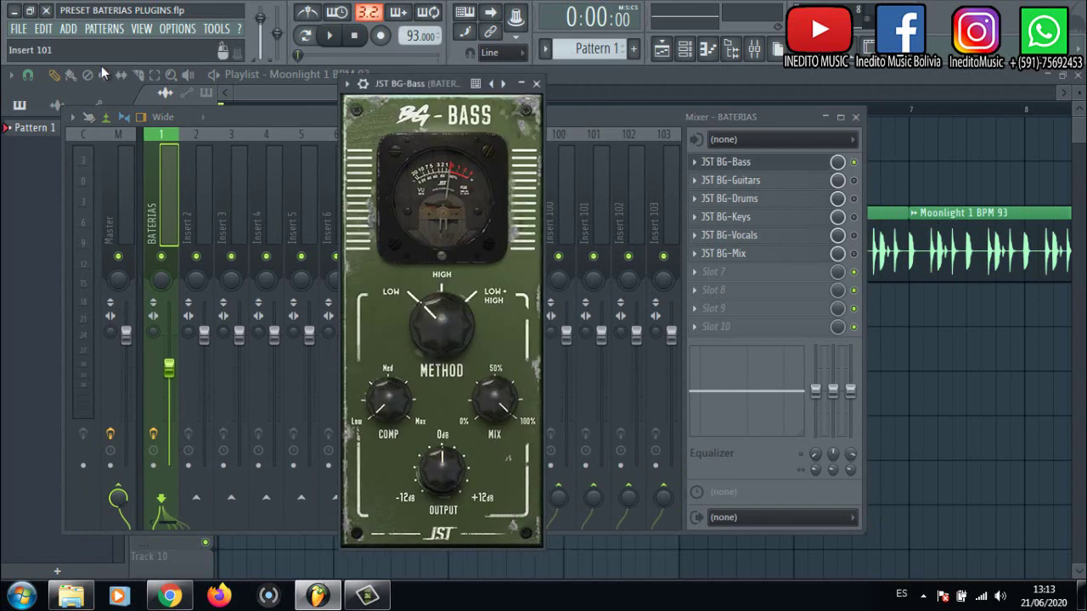
# - Open the BG-Guitars, BG-Drums and BG-Keys plugins, moving the Guitars and Drums windows clear of the BATERIAS effect slots
pyautogui.click(730, 180)
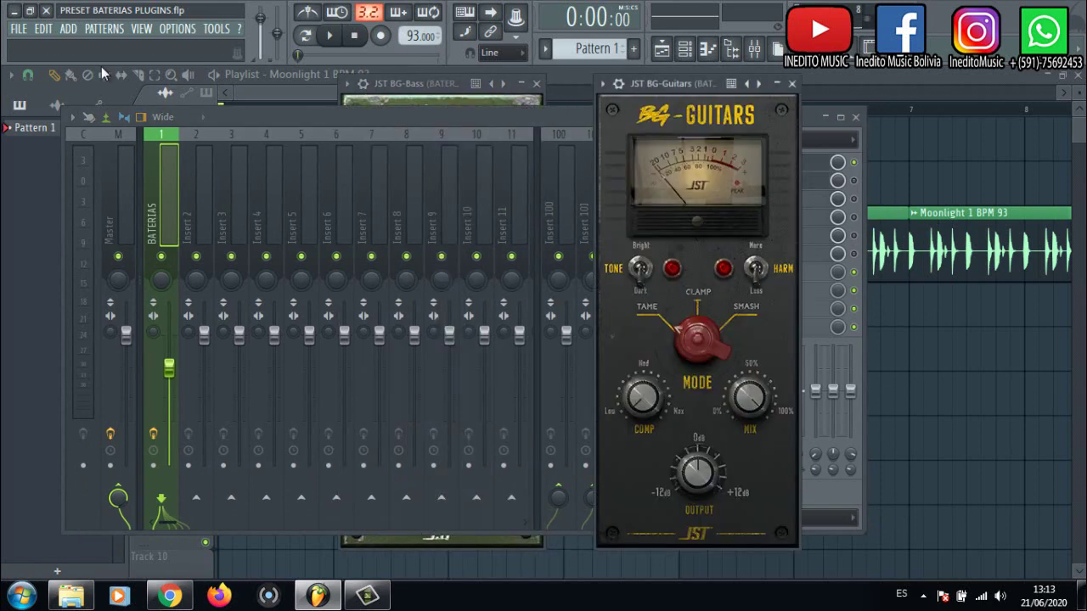
pyautogui.moveTo(688, 94); pyautogui.dragTo(285, 132)
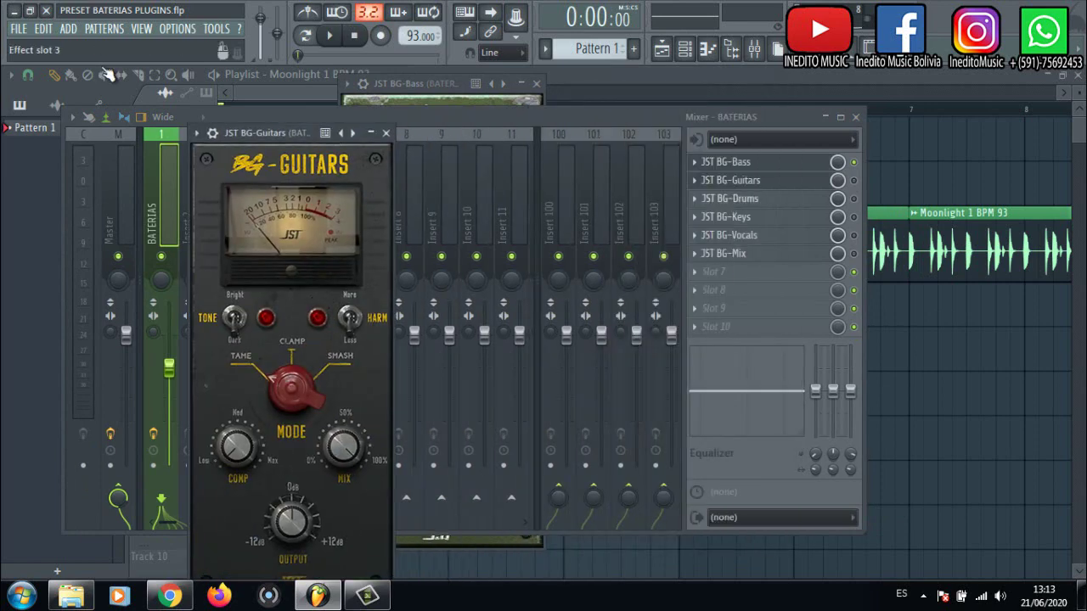
pyautogui.click(730, 199)
pyautogui.moveTo(867, 85); pyautogui.dragTo(183, 150)
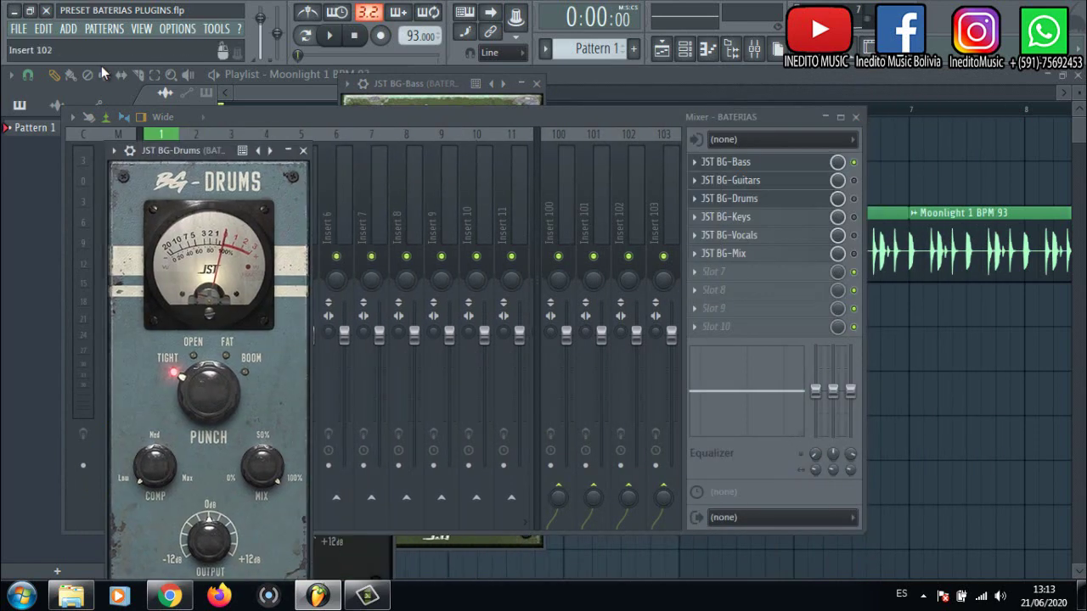
pyautogui.click(726, 217)
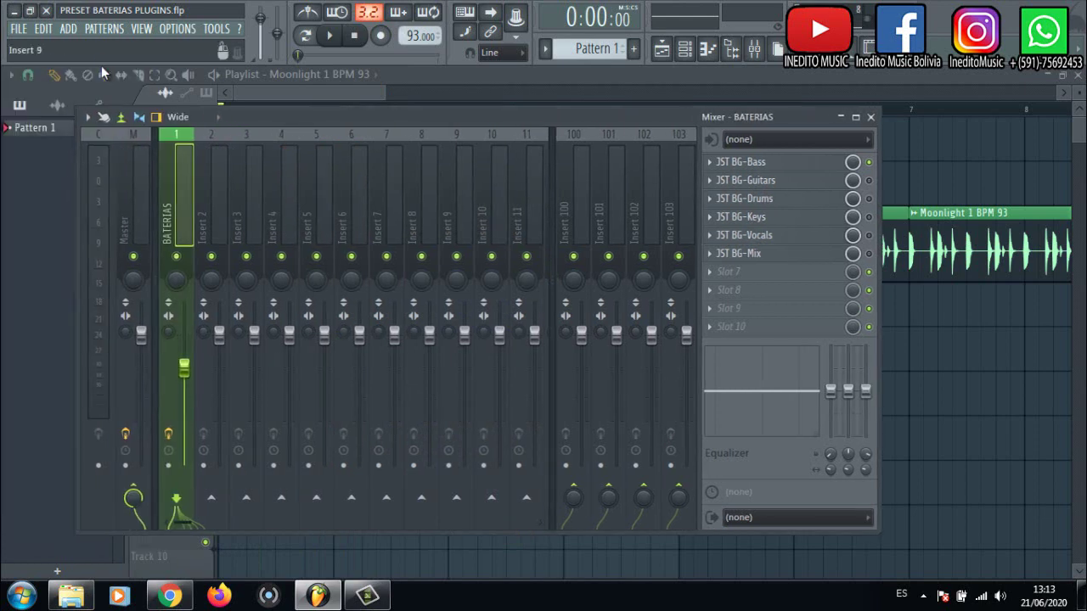
# - Reopen the JST BG-Bass window, move it slightly lower, and play the drum loop through the plugin
pyautogui.click(747, 162)
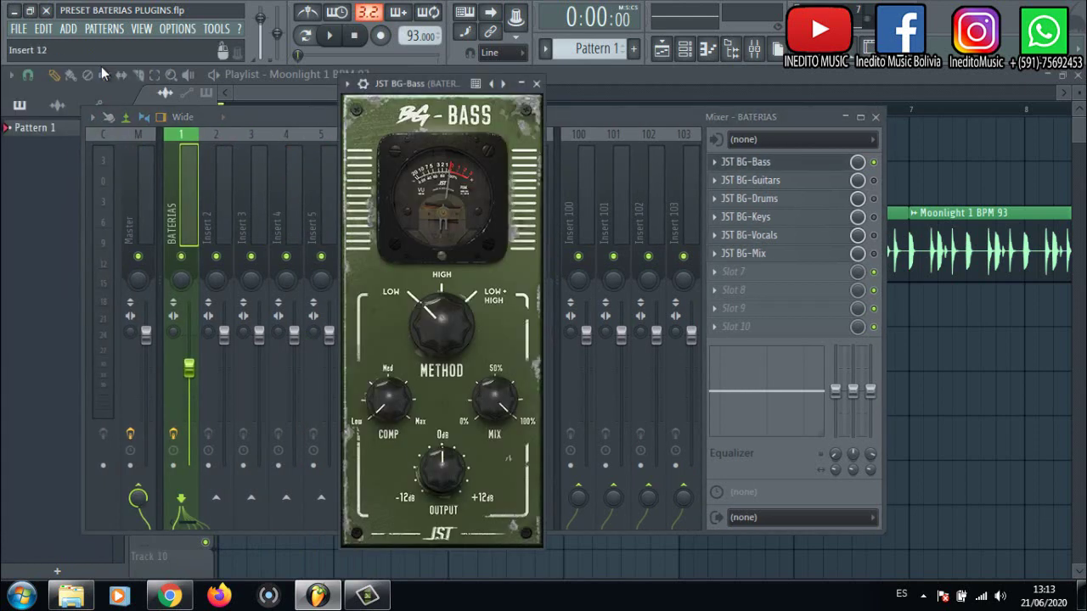
pyautogui.moveTo(413, 83)
pyautogui.mouseDown()
pyautogui.moveTo(462, 96)
pyautogui.moveTo(393, 102)
pyautogui.moveTo(416, 102)
pyautogui.mouseUp()
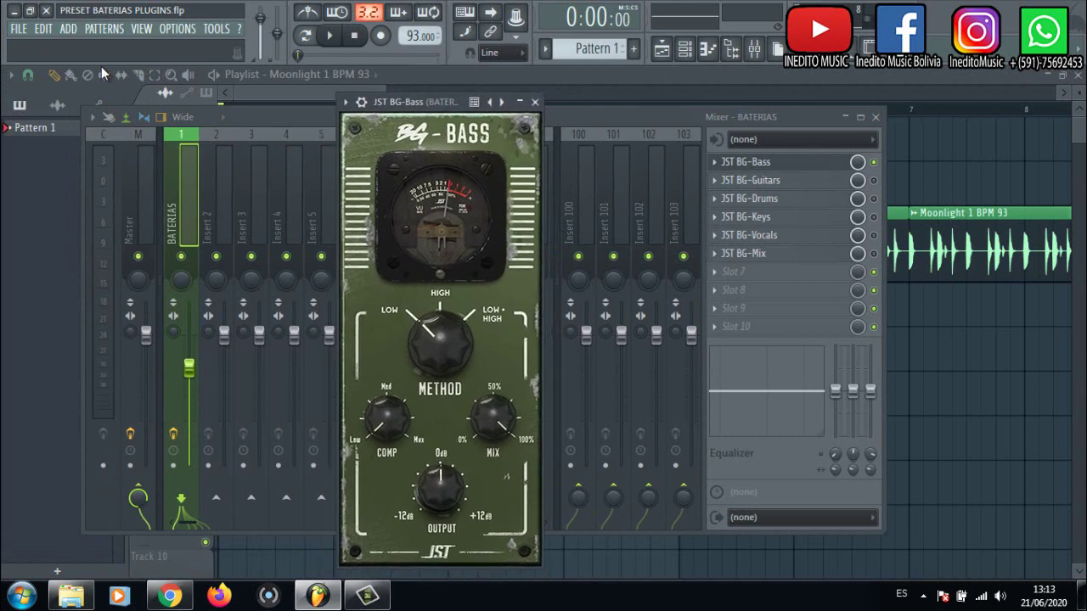
pyautogui.press('space')
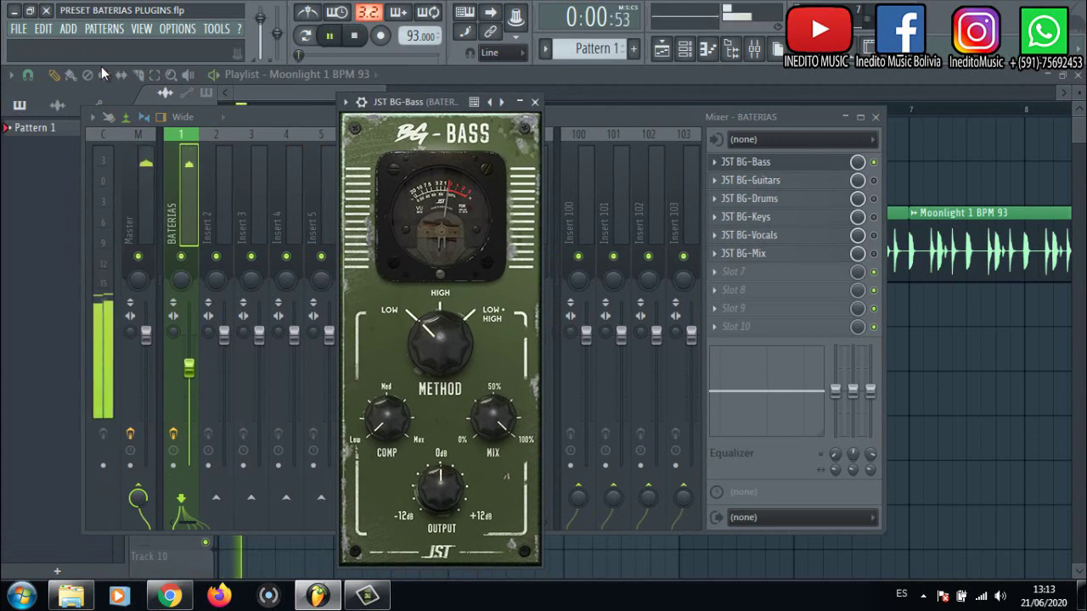
# - Shift the BG-Bass window, set its Method to Low + High and compression to 33%, and lower the mix slightly below 100%
pyautogui.moveTo(416, 102); pyautogui.dragTo(441, 124)
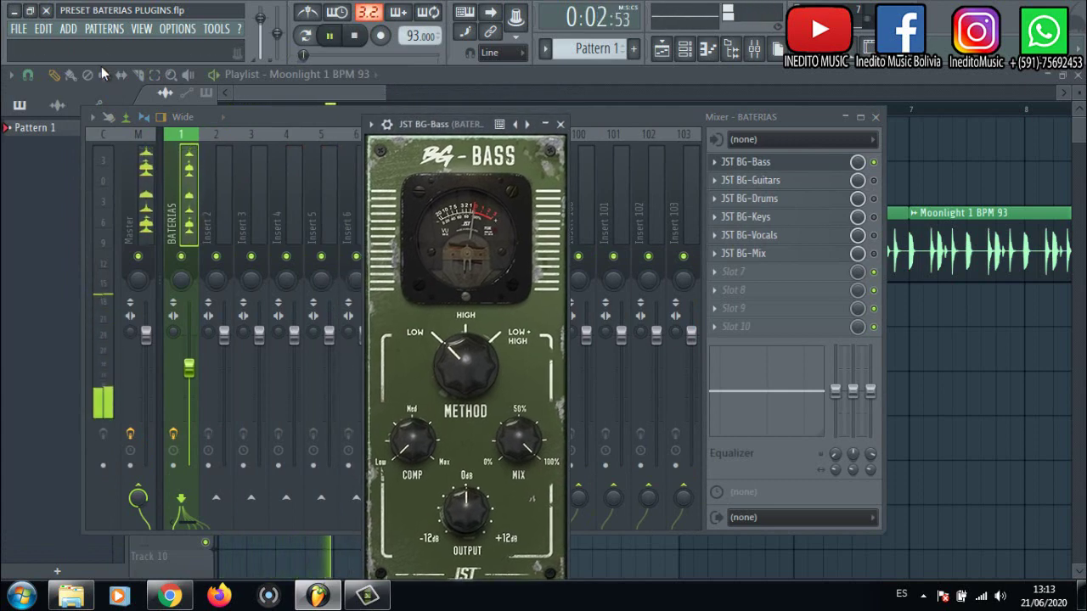
pyautogui.click(518, 336)
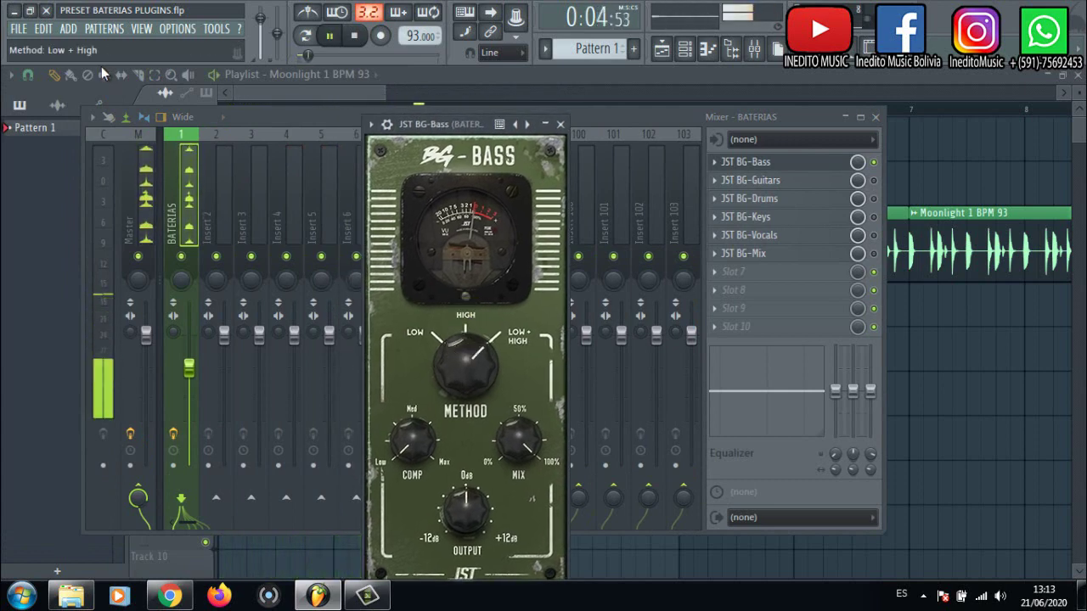
pyautogui.moveTo(412, 442); pyautogui.dragTo(412, 408)
pyautogui.moveTo(412, 440); pyautogui.dragTo(412, 441)
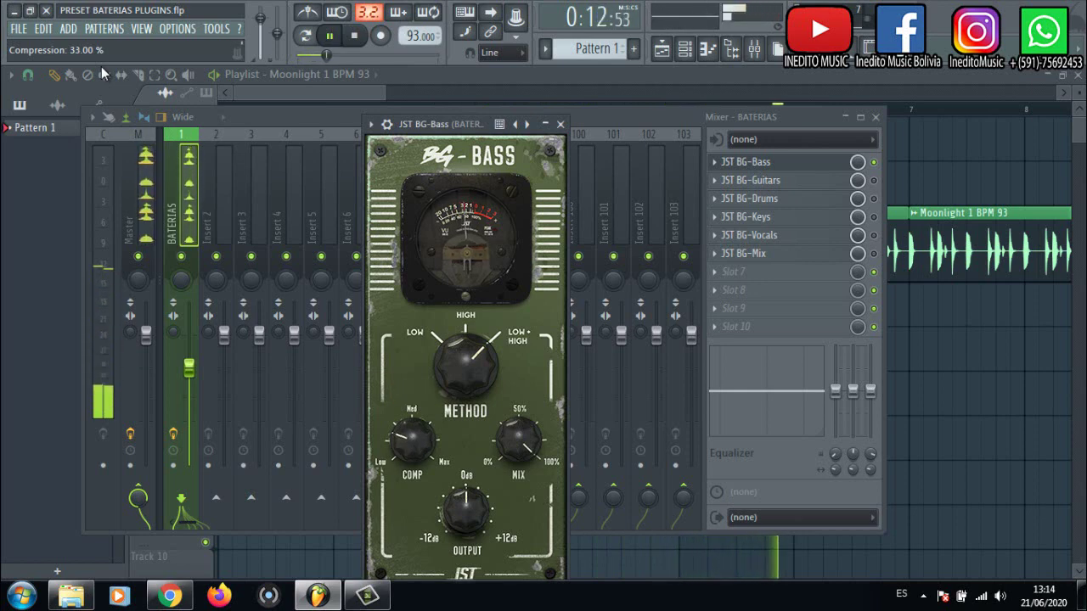
pyautogui.click(518, 440)
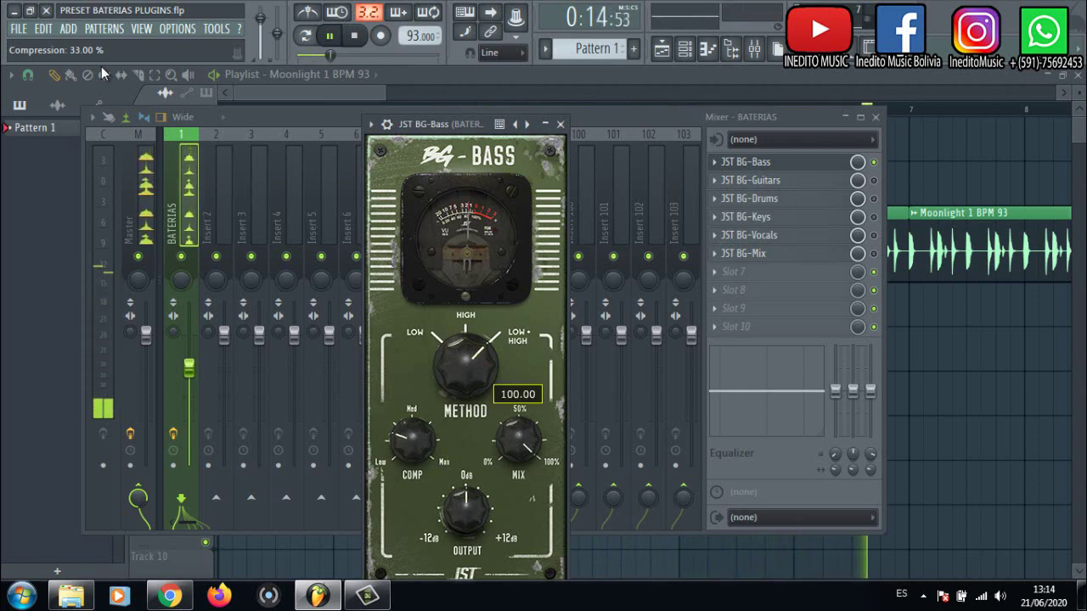
pyautogui.moveTo(518, 439); pyautogui.dragTo(518, 460)
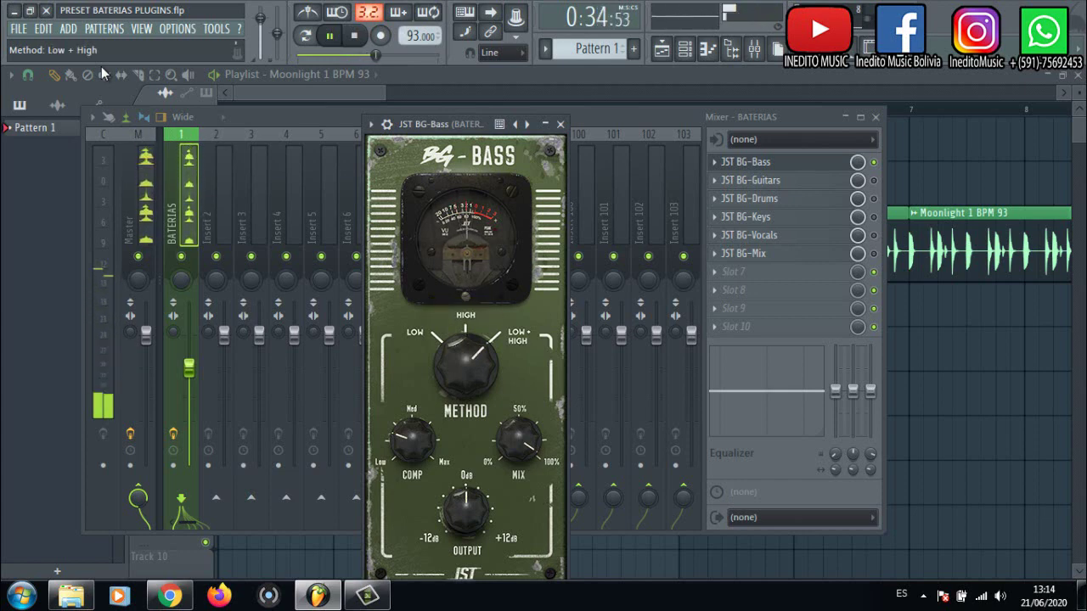
# - Stop playback, close BG-Bass, and play the drum loop through BG-Guitars with its window moved beside the effect slots
pyautogui.press('space')
pyautogui.press('Escape')
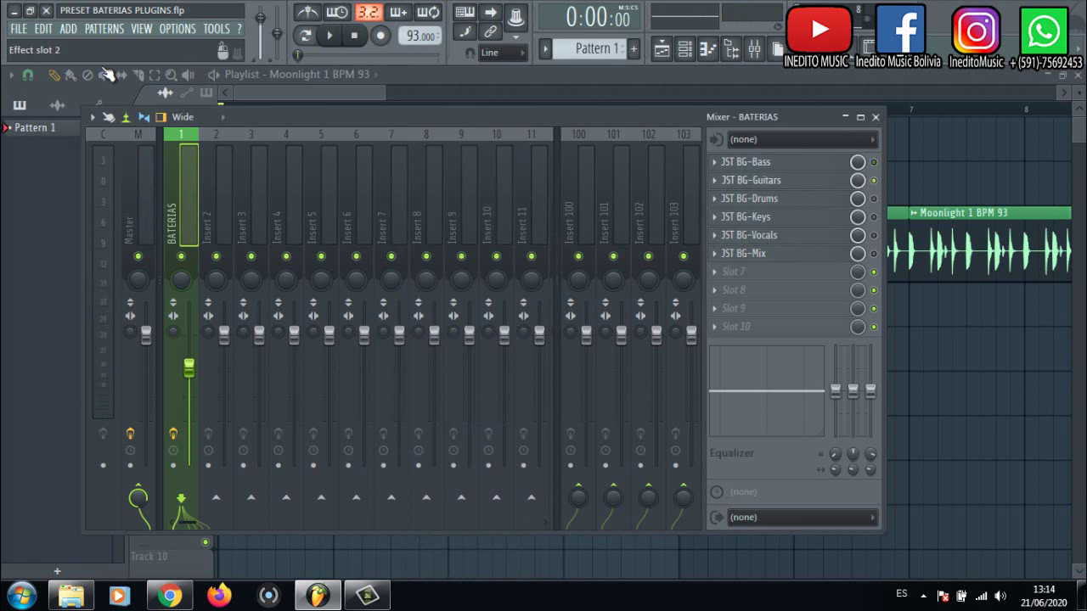
pyautogui.click(751, 180)
pyautogui.moveTo(280, 131); pyautogui.dragTo(424, 111)
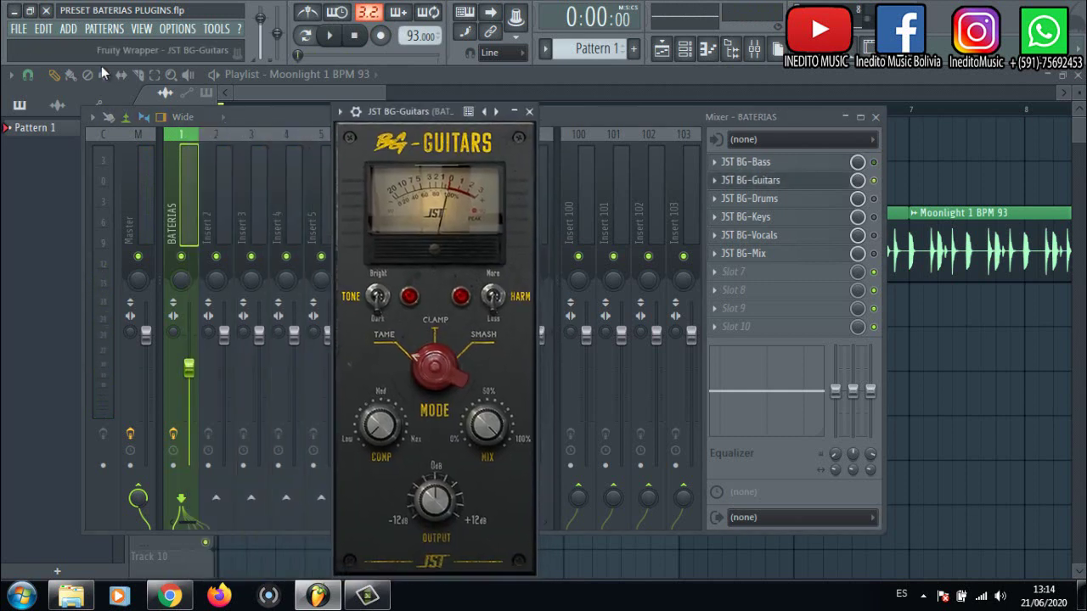
pyautogui.press('space')
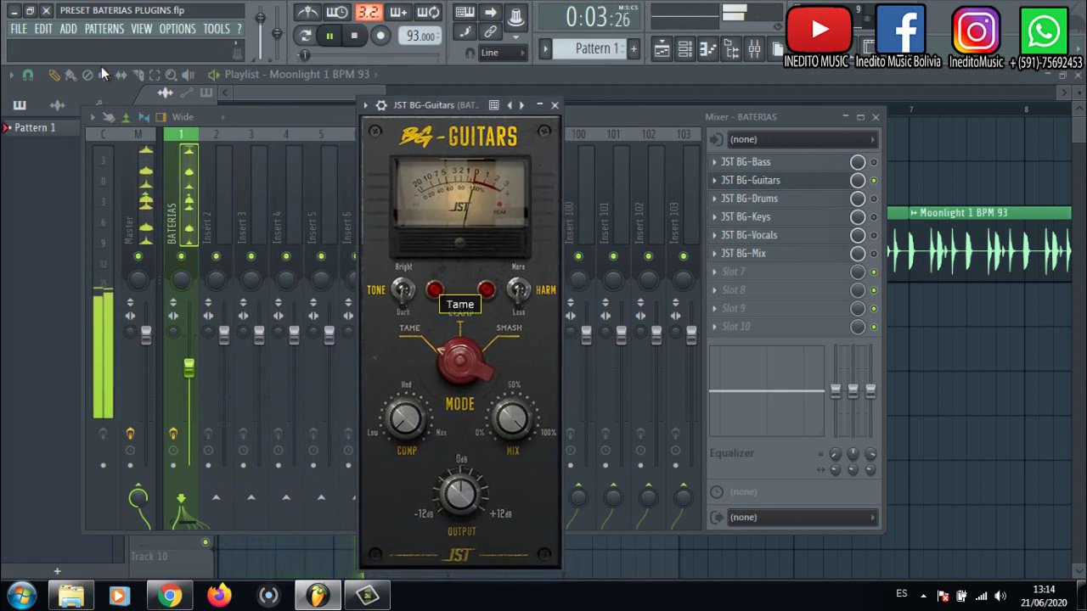
# - Set the BG-Guitars Mode to Smash, Tone to Bright and Harmonics to More
pyautogui.moveTo(460, 360); pyautogui.dragTo(461, 327)
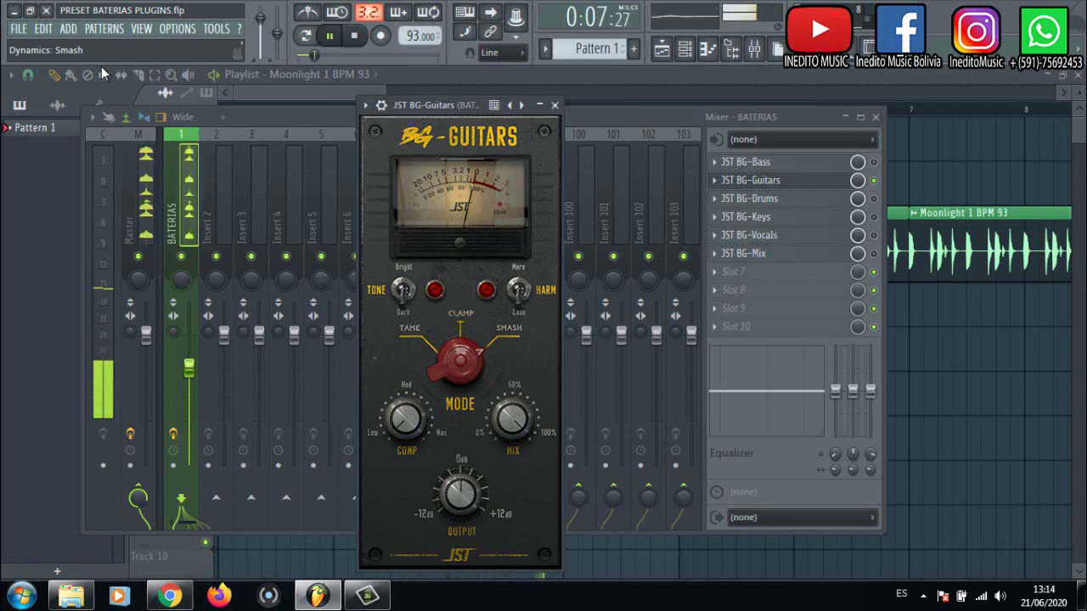
pyautogui.click(403, 290)
pyautogui.click(518, 290)
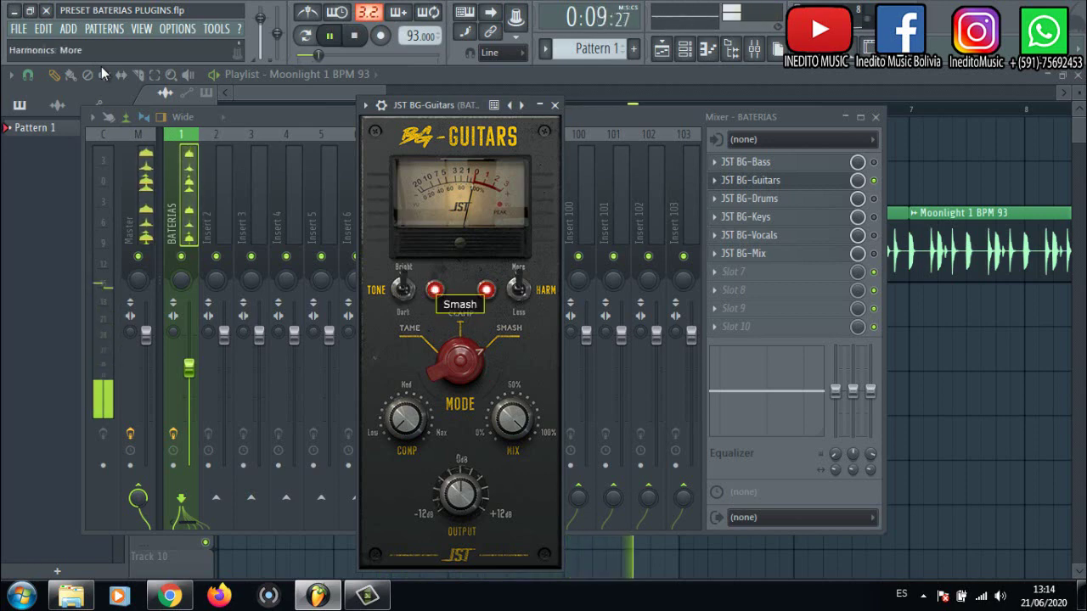
# - In BG-Guitars, raise compression, lower the mix slightly, set output to 0.80 dB and Mode to Clamp, and stop playback
pyautogui.moveTo(406, 419); pyautogui.dragTo(406, 397)
pyautogui.moveTo(512, 419); pyautogui.dragTo(512, 428)
pyautogui.moveTo(459, 495); pyautogui.dragTo(459, 491)
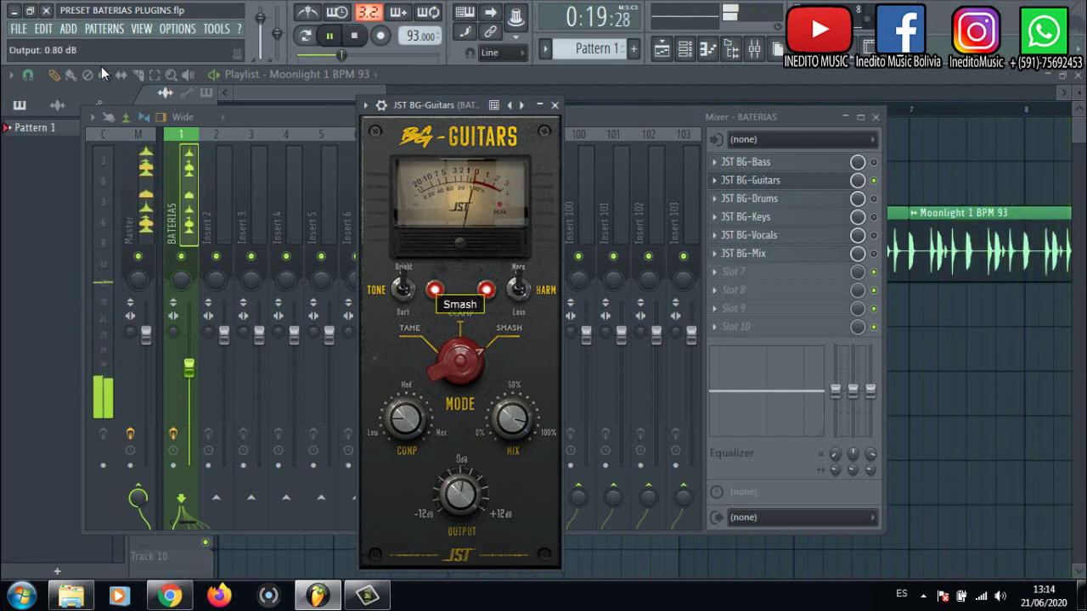
pyautogui.moveTo(459, 362); pyautogui.dragTo(459, 377)
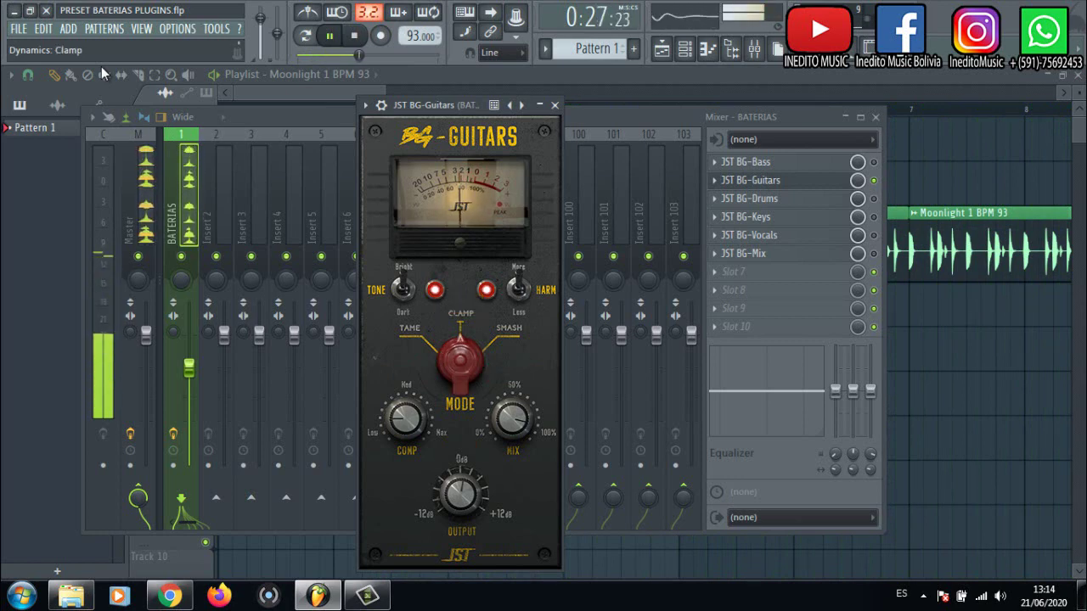
pyautogui.press('space')
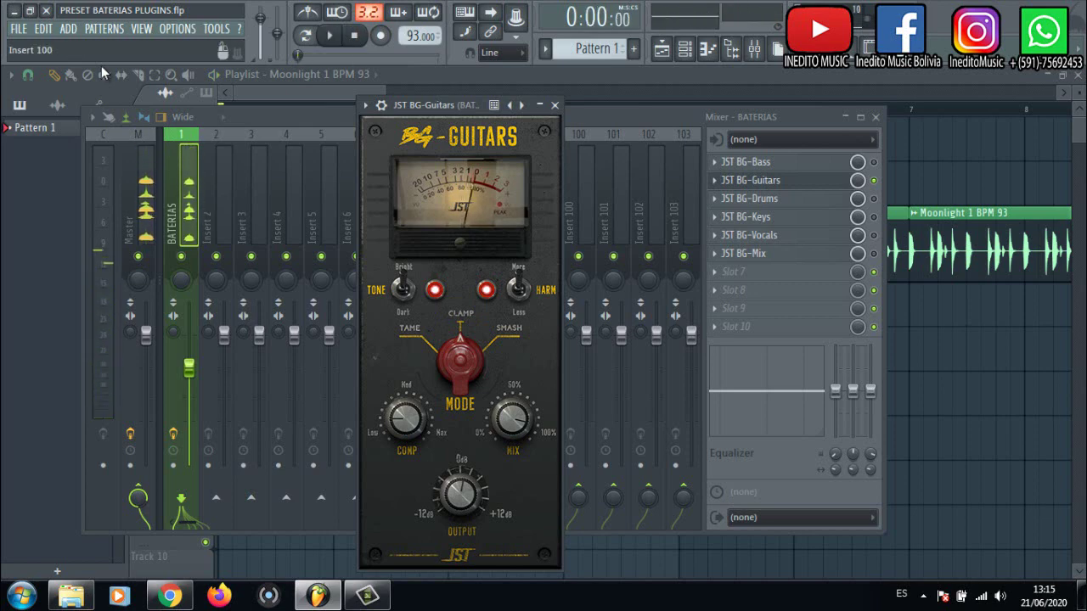
# - Disable BG-Guitars and audition the loop through BG-Drums with Punch on Fat, compression raised and mix slightly below 100%
pyautogui.click(874, 180)
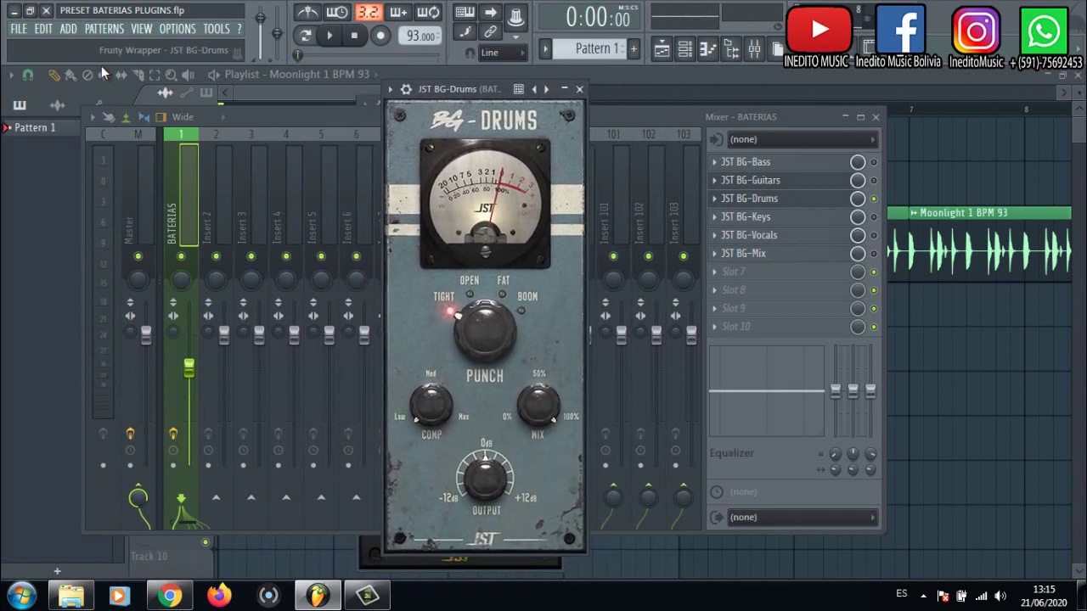
pyautogui.press('space')
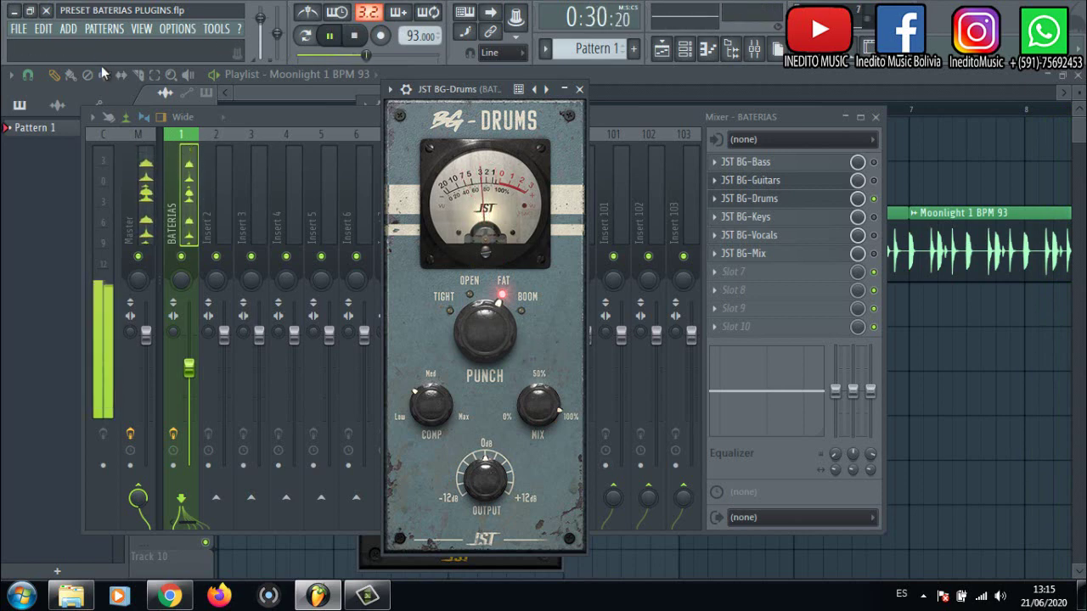
pyautogui.press('space')
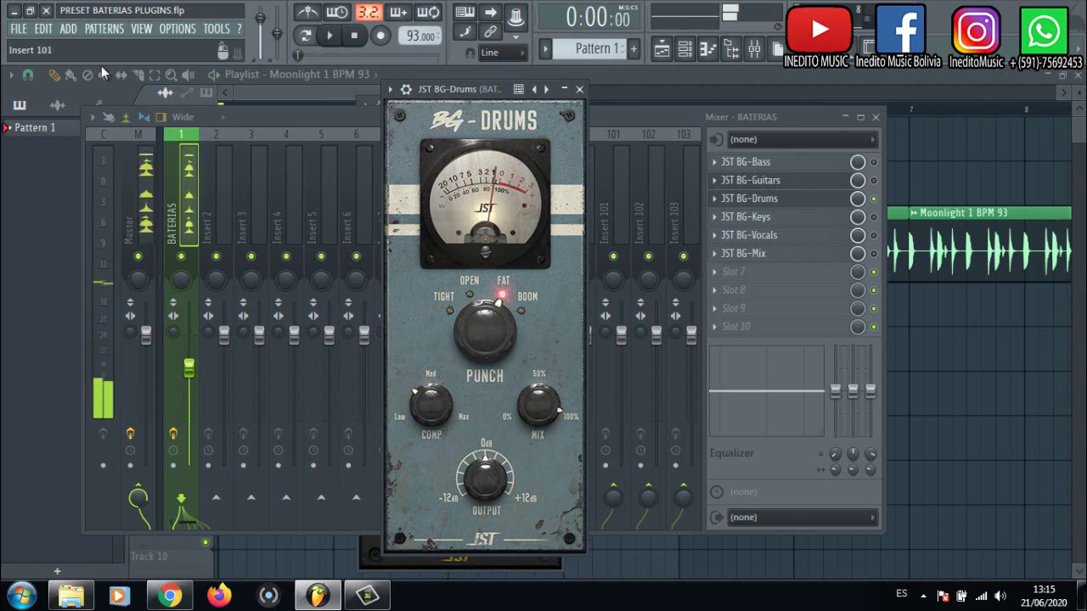
# - Switch the BATERIAS track from BG-Drums to BG-Keys, move the BG-Keys window over the mixer, and play the loop
pyautogui.click(874, 199)
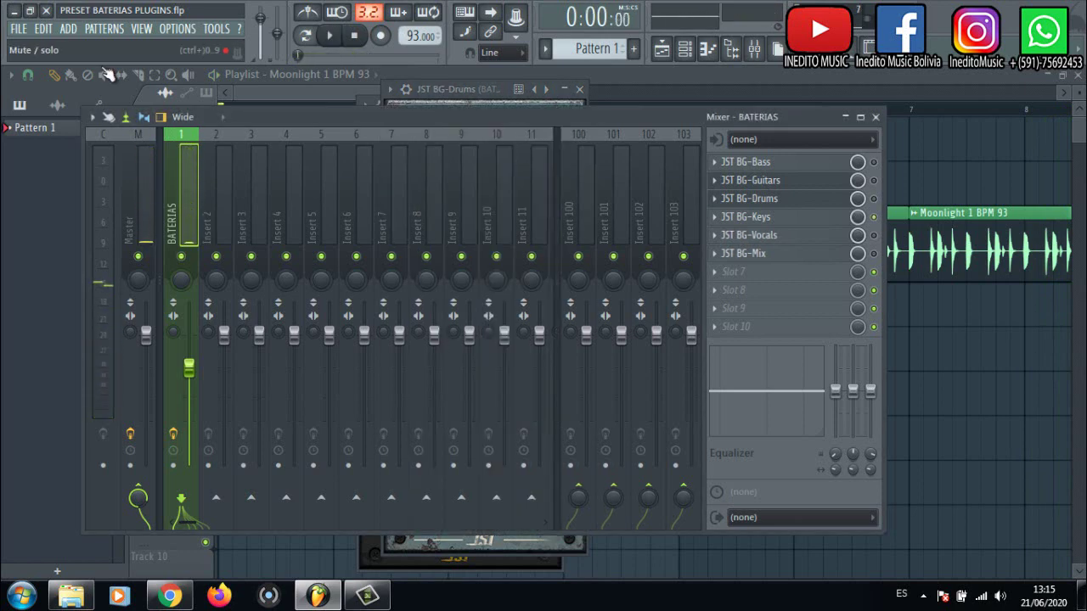
pyautogui.click(756, 217)
pyautogui.moveTo(254, 83)
pyautogui.mouseDown()
pyautogui.moveTo(479, 89)
pyautogui.moveTo(447, 94)
pyautogui.mouseUp()
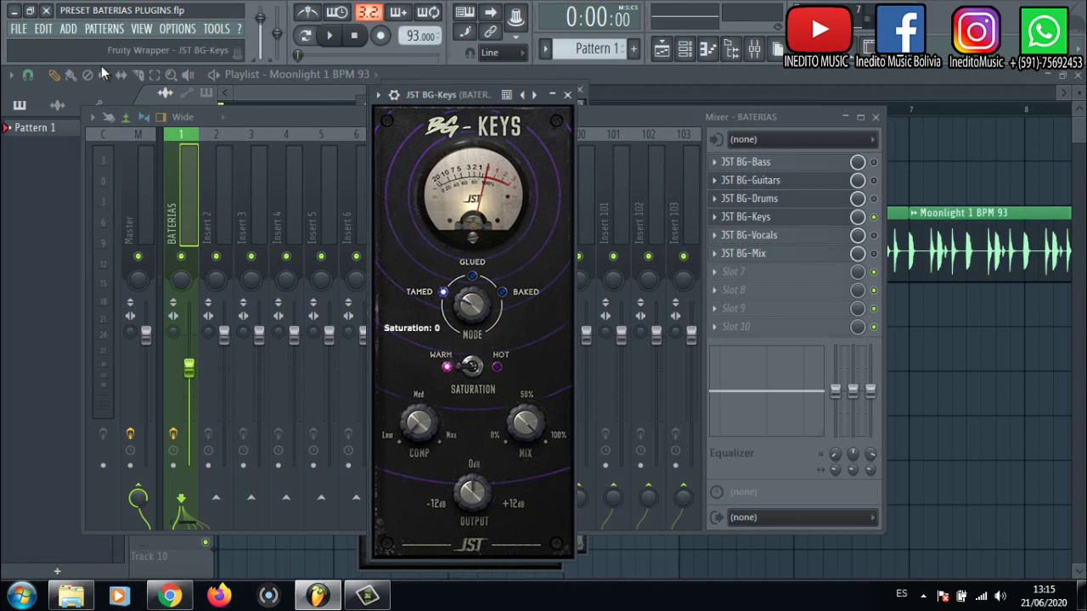
pyautogui.moveTo(447, 94); pyautogui.dragTo(465, 99)
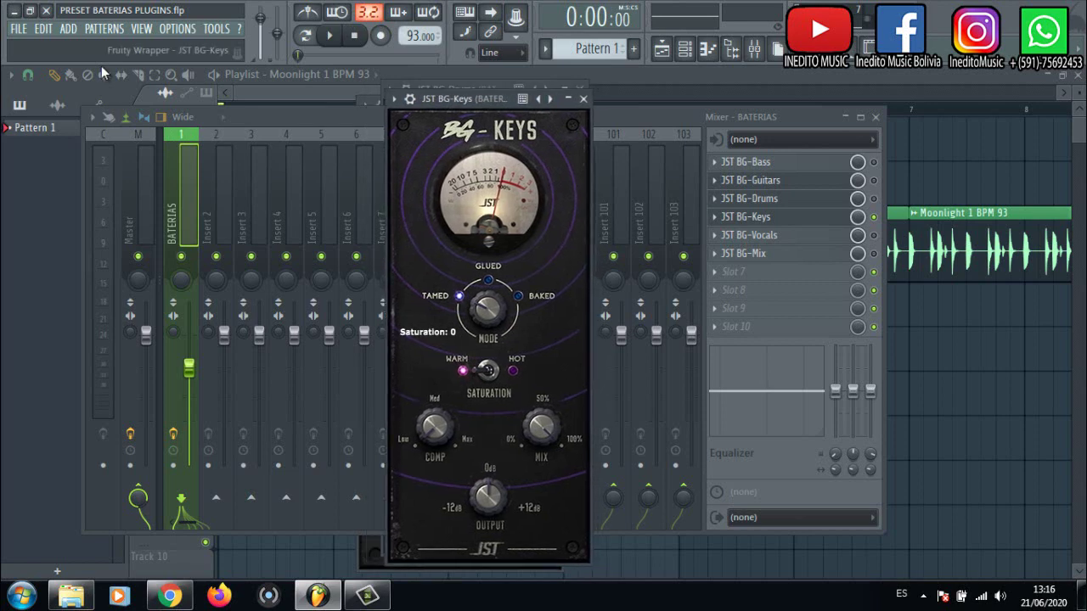
pyautogui.press('space')
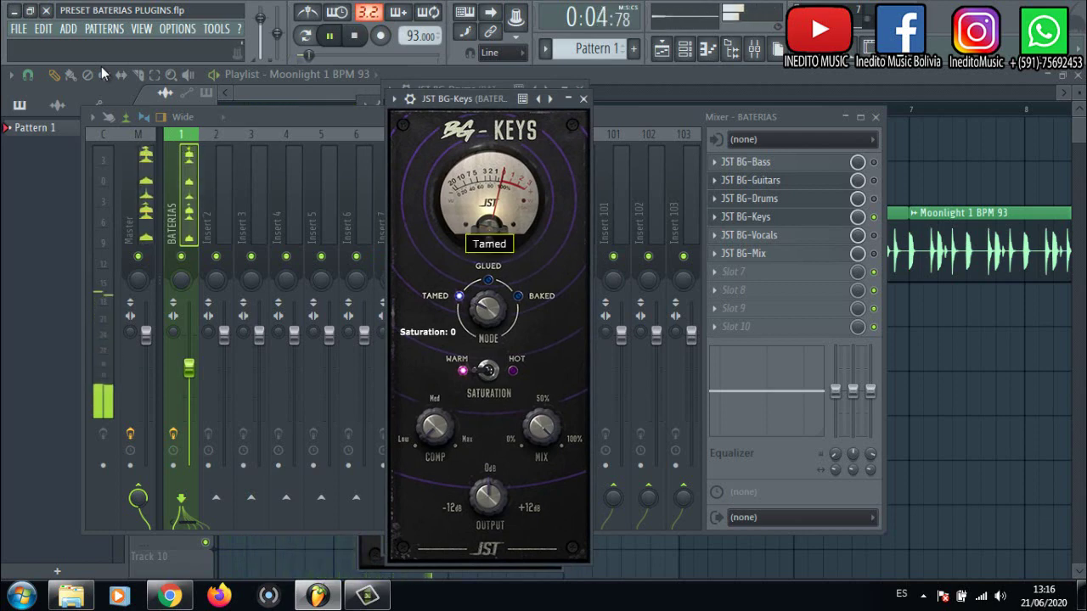
# - Set the BG-Keys Mode to Glued, compression to around Med, Saturation to Hot and mix to 85%, then stop playback
pyautogui.moveTo(489, 309); pyautogui.dragTo(488, 284)
pyautogui.moveTo(435, 426)
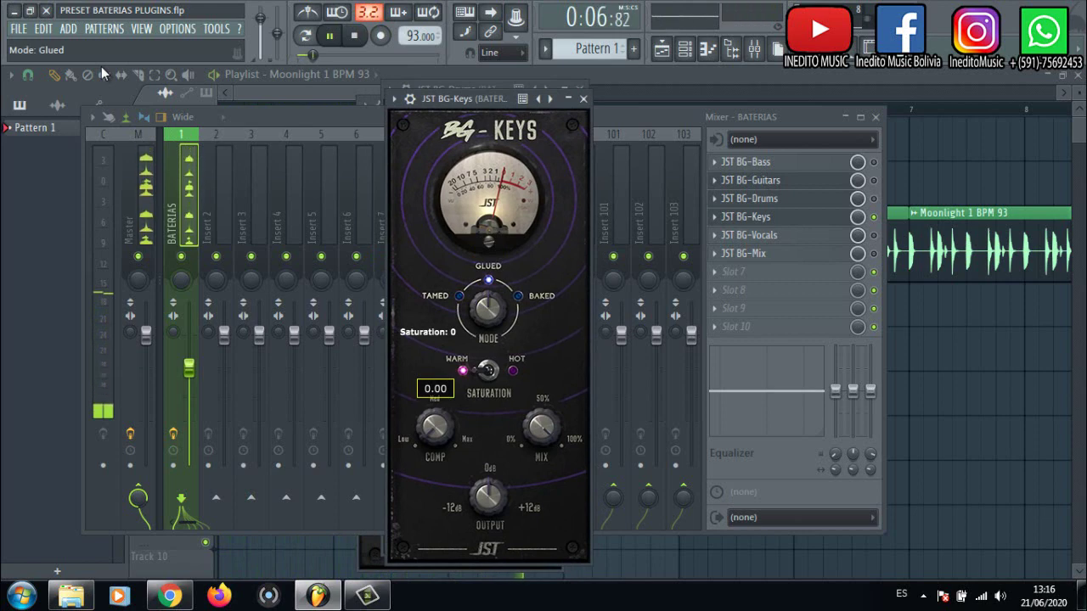
pyautogui.moveTo(435, 426)
pyautogui.mouseDown()
pyautogui.moveTo(434, 323)
pyautogui.moveTo(435, 375)
pyautogui.moveTo(434, 365)
pyautogui.mouseUp()
pyautogui.click(488, 371)
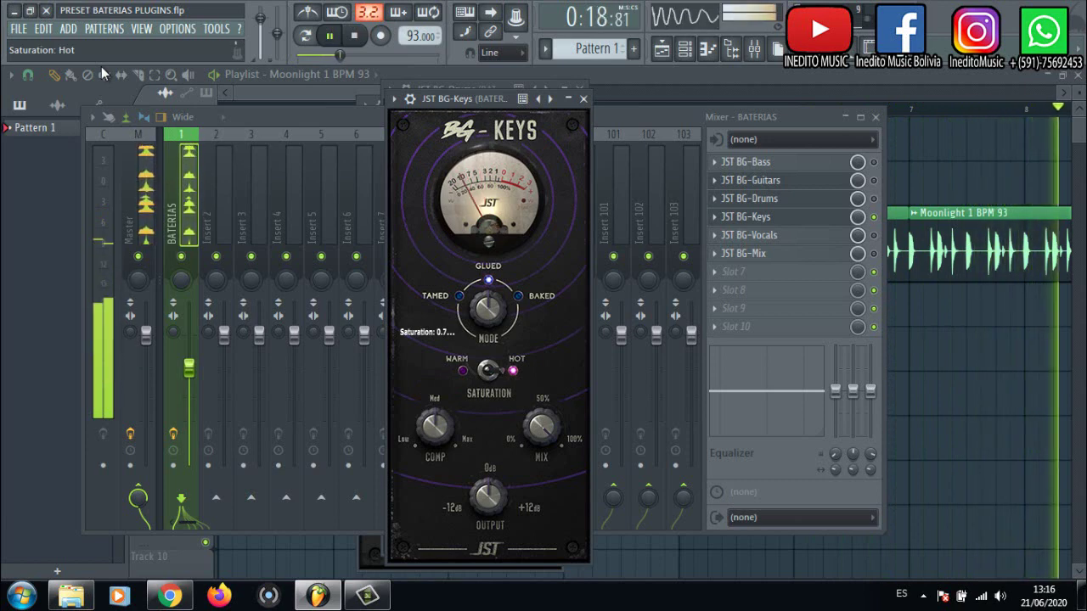
pyautogui.moveTo(488, 309)
pyautogui.mouseDown()
pyautogui.moveTo(489, 282)
pyautogui.moveTo(488, 335)
pyautogui.moveTo(489, 309)
pyautogui.mouseUp()
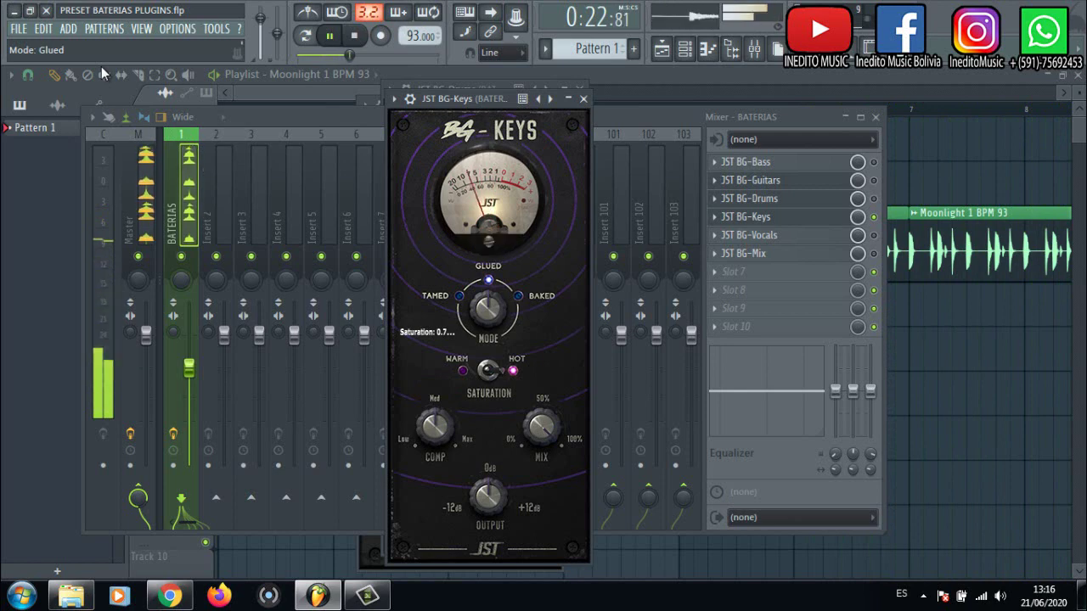
pyautogui.moveTo(542, 426); pyautogui.dragTo(542, 440)
pyautogui.press('space')
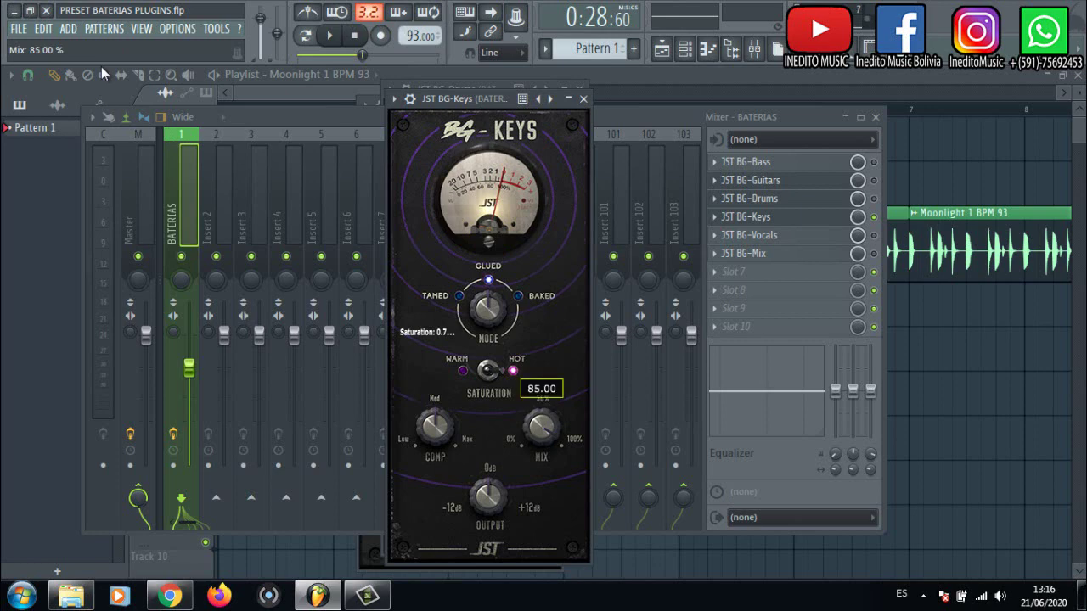
# - Reposition the BG-Keys window, replay the loop with the mix set back to 100%, and stop playback
pyautogui.moveTo(463, 99); pyautogui.dragTo(452, 94)
pyautogui.press('space')
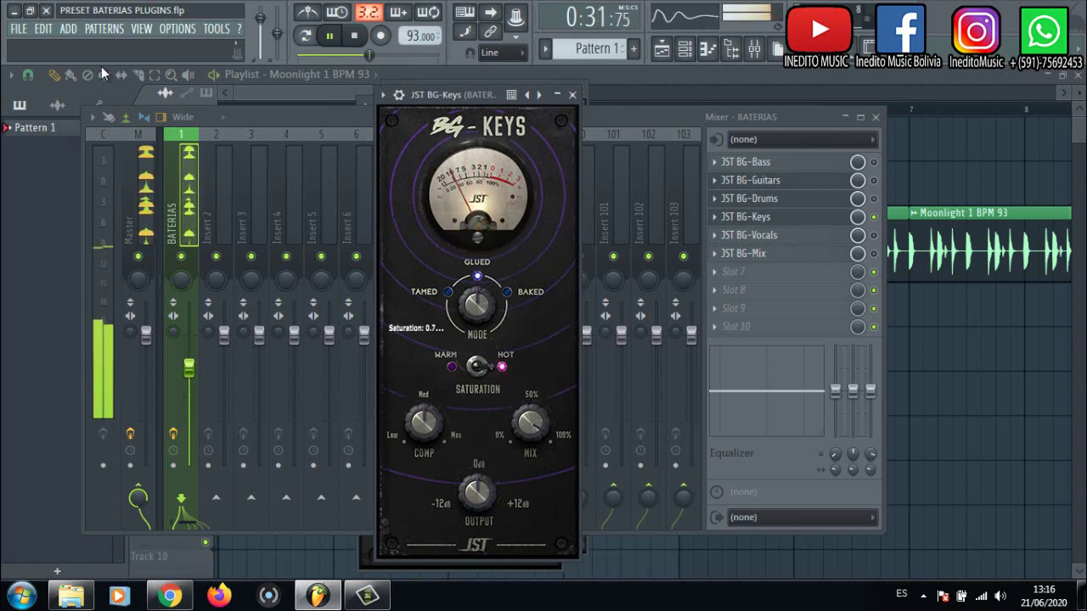
pyautogui.moveTo(530, 423)
pyautogui.mouseDown()
pyautogui.moveTo(531, 530)
pyautogui.moveTo(530, 422)
pyautogui.mouseUp()
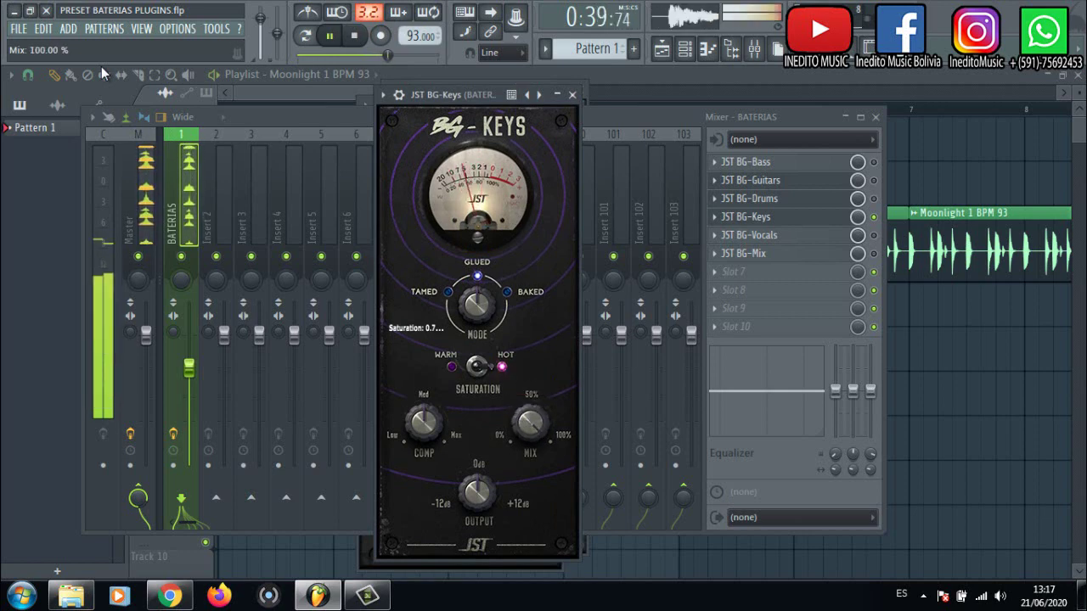
pyautogui.moveTo(477, 305); pyautogui.dragTo(477, 305)
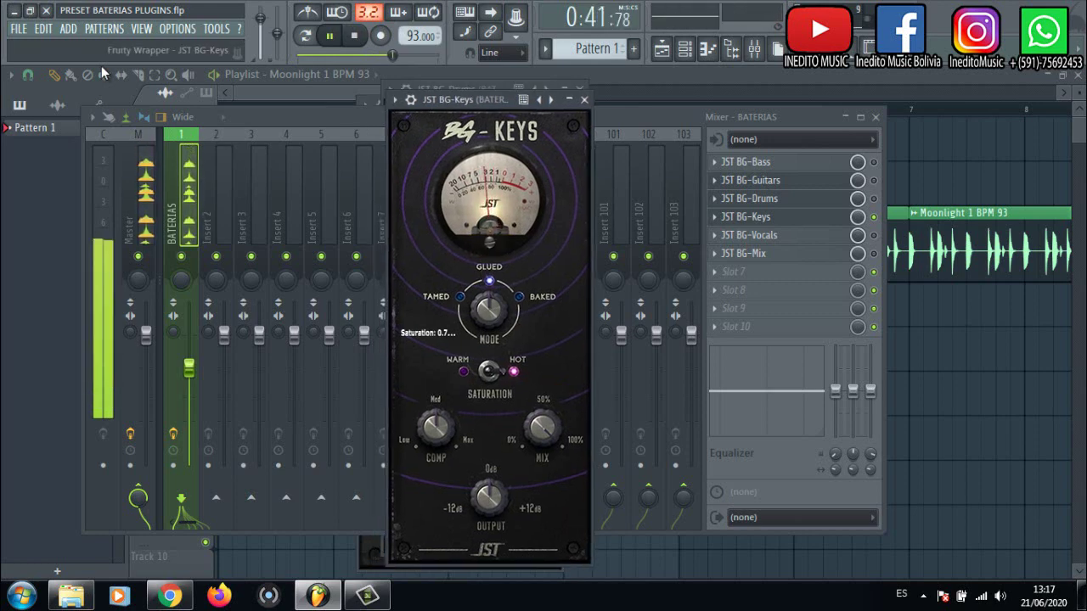
pyautogui.press('space')
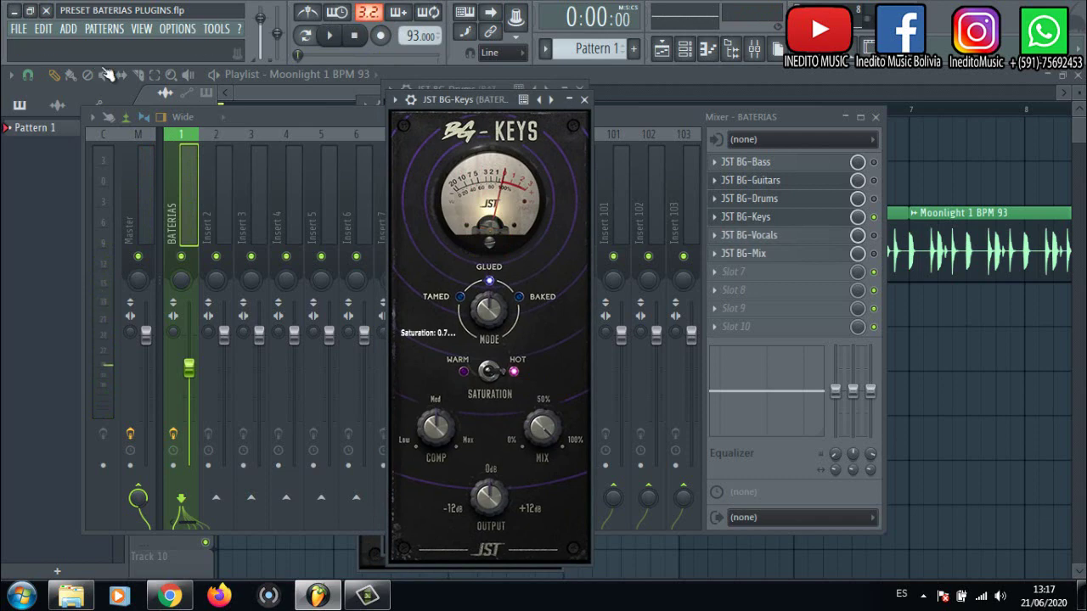
# - Disable BG-Keys and play the loop through BG-Vocals with its window moved close to the effect slots
pyautogui.click(873, 217)
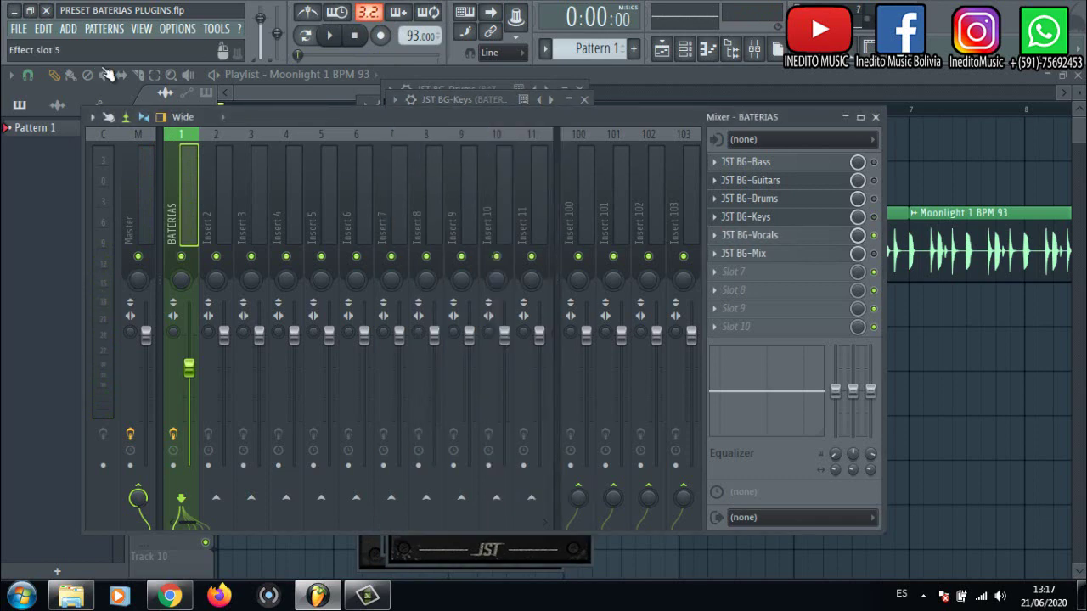
pyautogui.moveTo(104, 75)
pyautogui.mouseDown()
pyautogui.moveTo(556, 76)
pyautogui.moveTo(555, 88)
pyautogui.mouseUp()
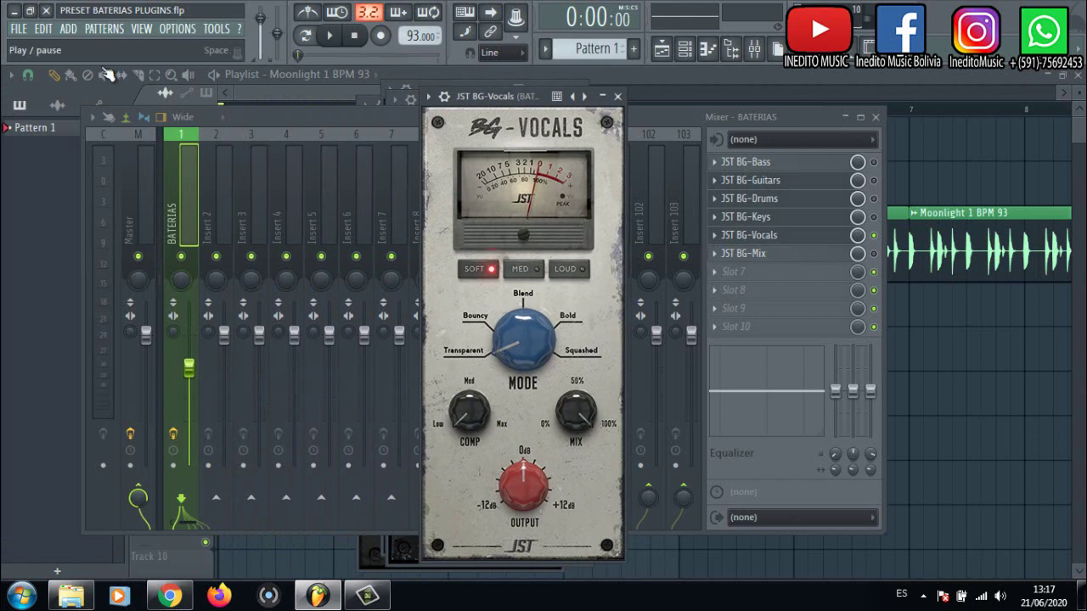
pyautogui.press('space')
pyautogui.moveTo(485, 95); pyautogui.dragTo(528, 97)
# - Set the BG-Vocals Mode to Bold and its compression to 30%
pyautogui.moveTo(566, 342); pyautogui.dragTo(565, 289)
pyautogui.moveTo(566, 342); pyautogui.dragTo(565, 355)
pyautogui.moveTo(511, 413); pyautogui.dragTo(512, 397)
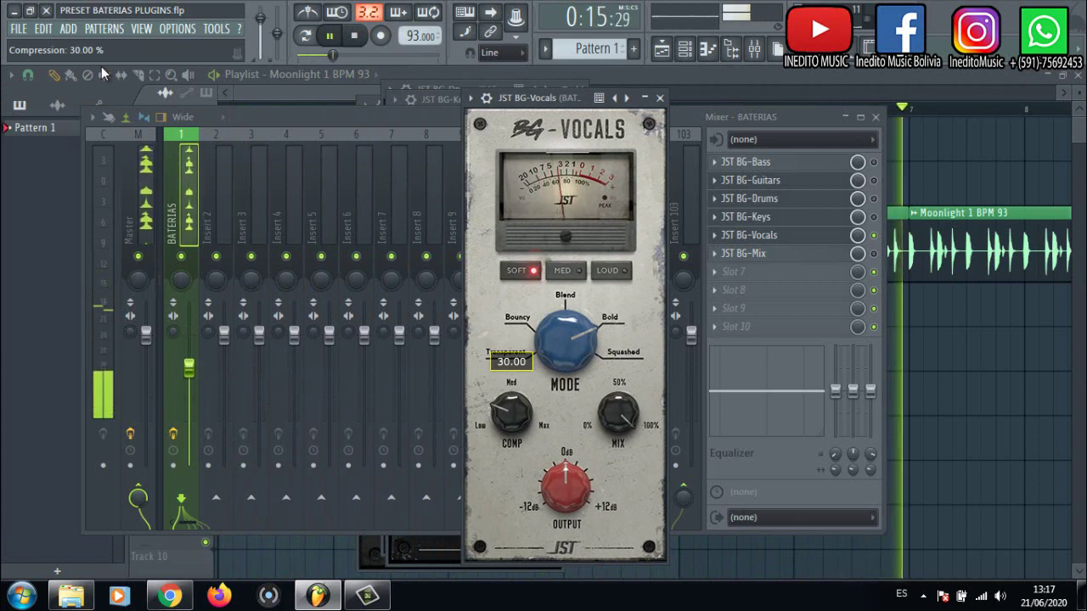
# - Compare the BG-Vocals Med and Loud characters, leave it on Loud, and set the output to 1.30 dB
pyautogui.click(562, 270)
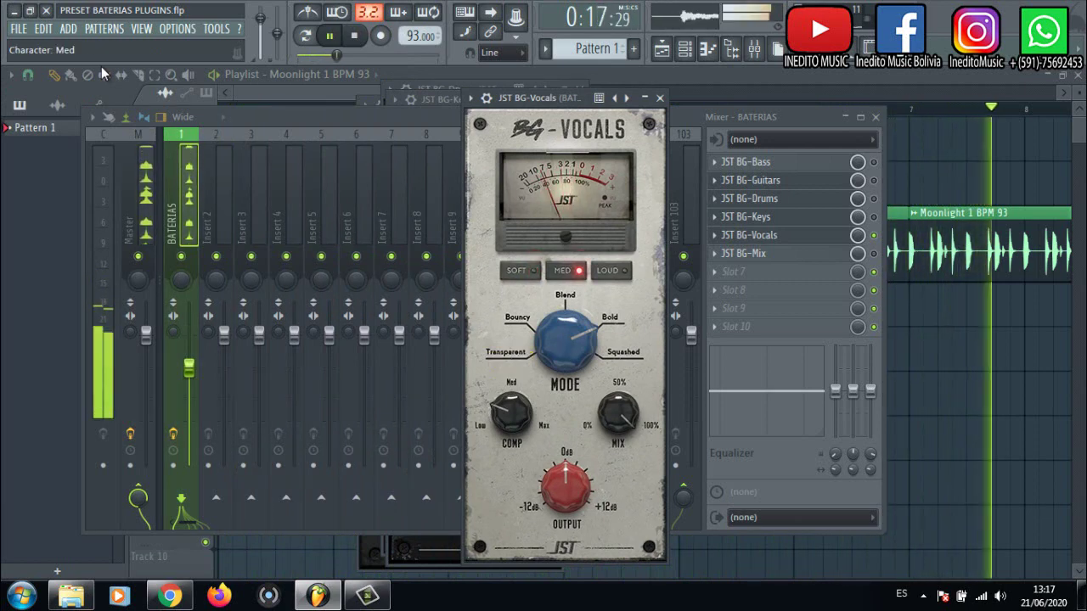
pyautogui.click(607, 270)
pyautogui.click(562, 270)
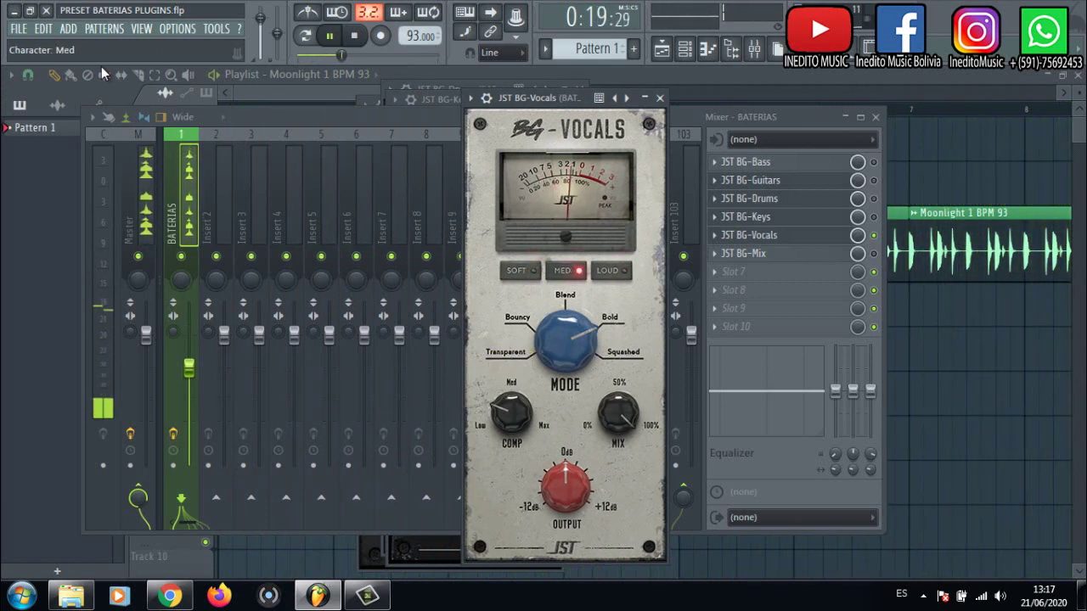
pyautogui.click(608, 270)
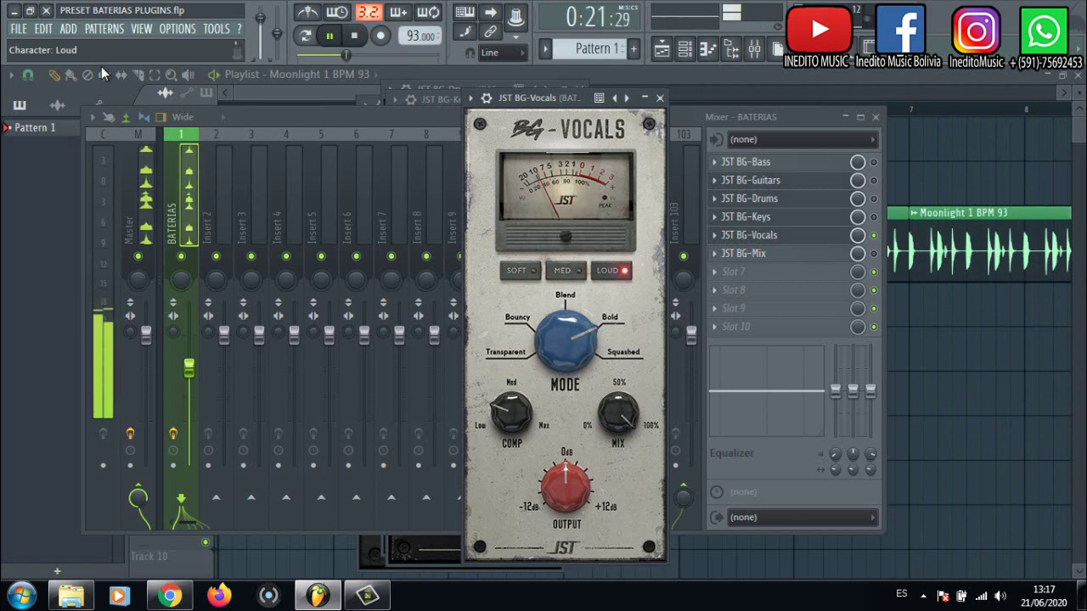
pyautogui.moveTo(618, 413)
pyautogui.moveTo(566, 488); pyautogui.dragTo(565, 479)
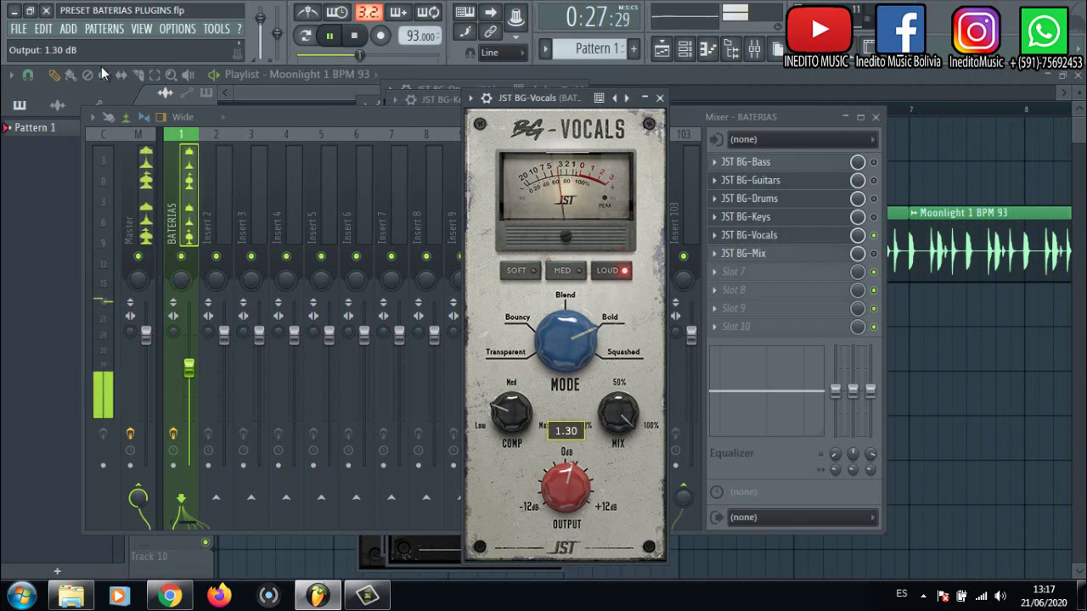
# - Raise the BG-Vocals output to 2.00 dB, audition compression at 50% before returning it to 30%, and stop playback with the window moved aside
pyautogui.moveTo(566, 474); pyautogui.dragTo(565, 471)
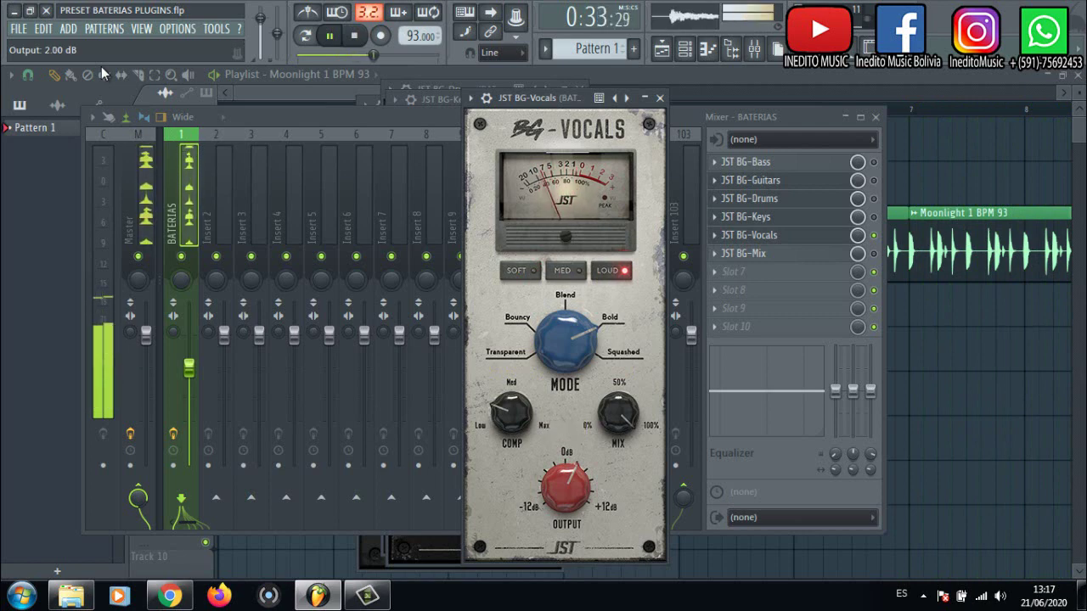
pyautogui.moveTo(511, 412); pyautogui.dragTo(511, 390)
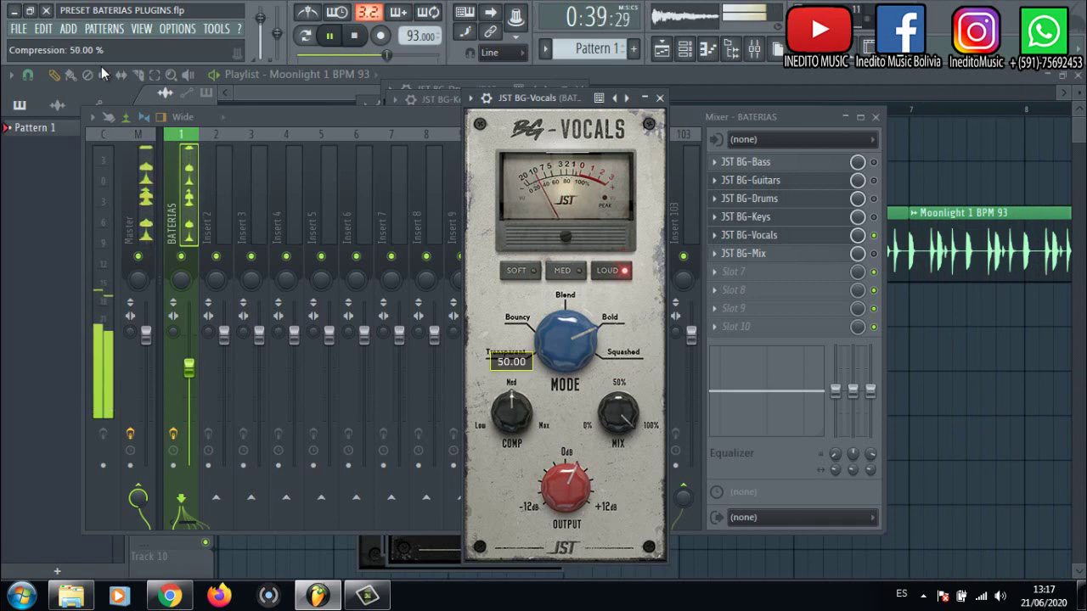
pyautogui.moveTo(510, 391); pyautogui.dragTo(510, 407)
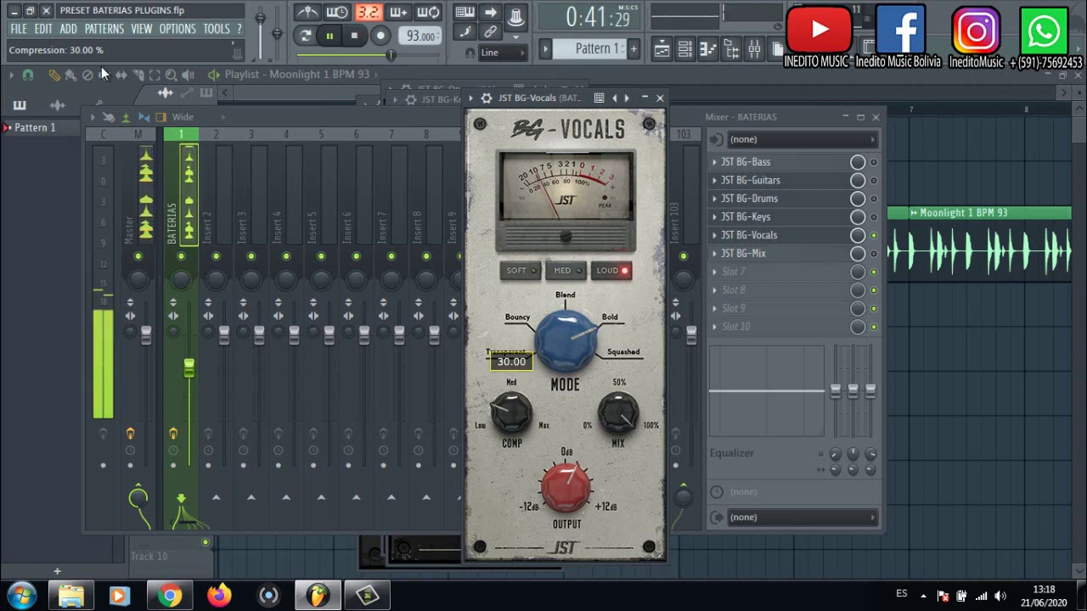
pyautogui.moveTo(539, 98); pyautogui.dragTo(497, 111)
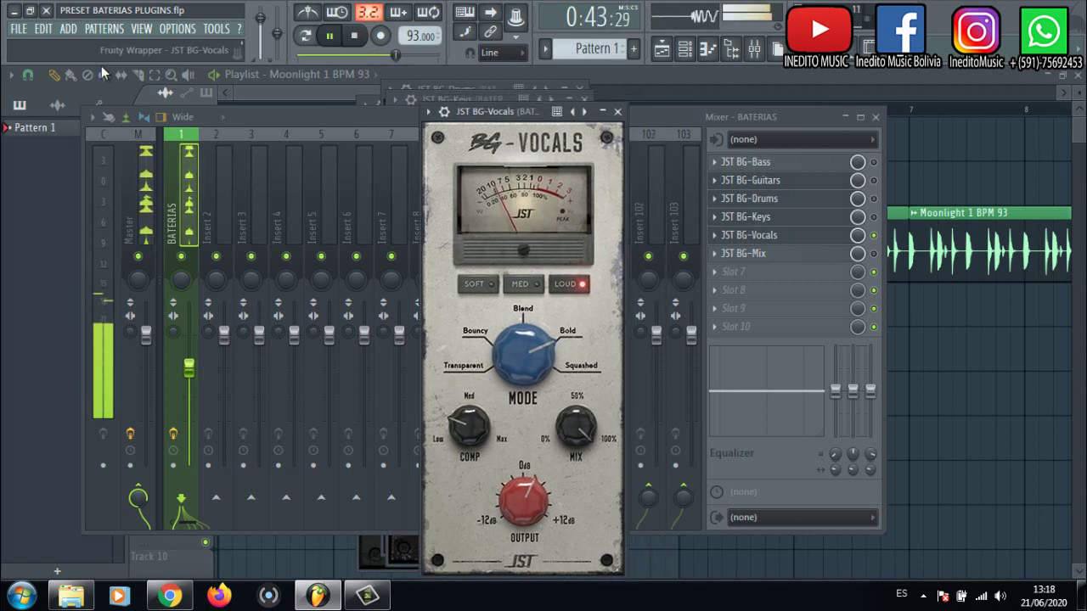
pyautogui.press('space')
# - Bring up the mixer, open BG-Mix from its effect slot on the BATERIAS track, and play the loop through it
pyautogui.press('F9')
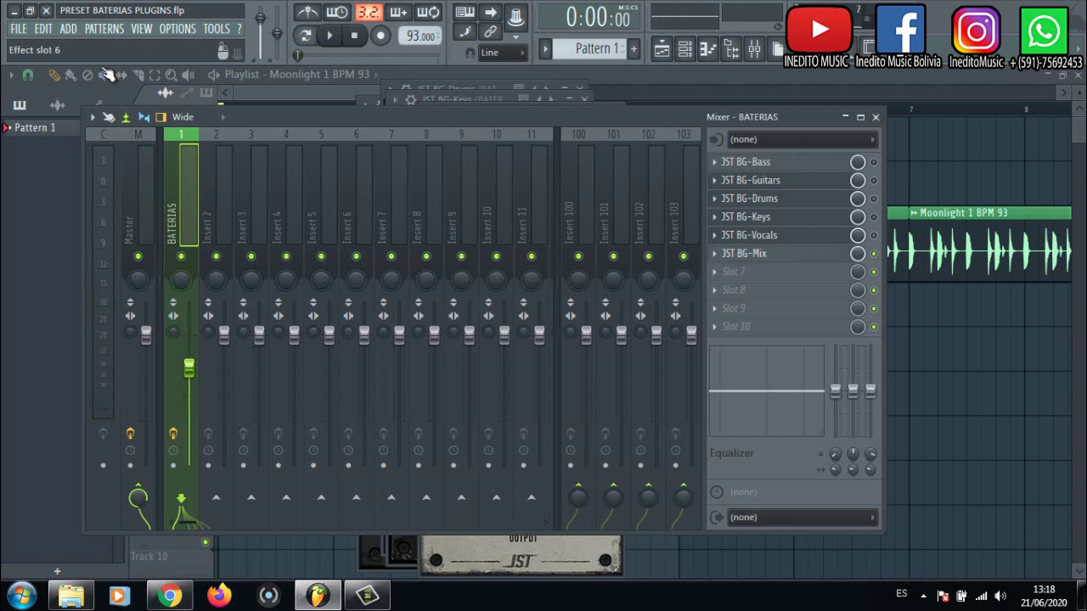
pyautogui.click(744, 253)
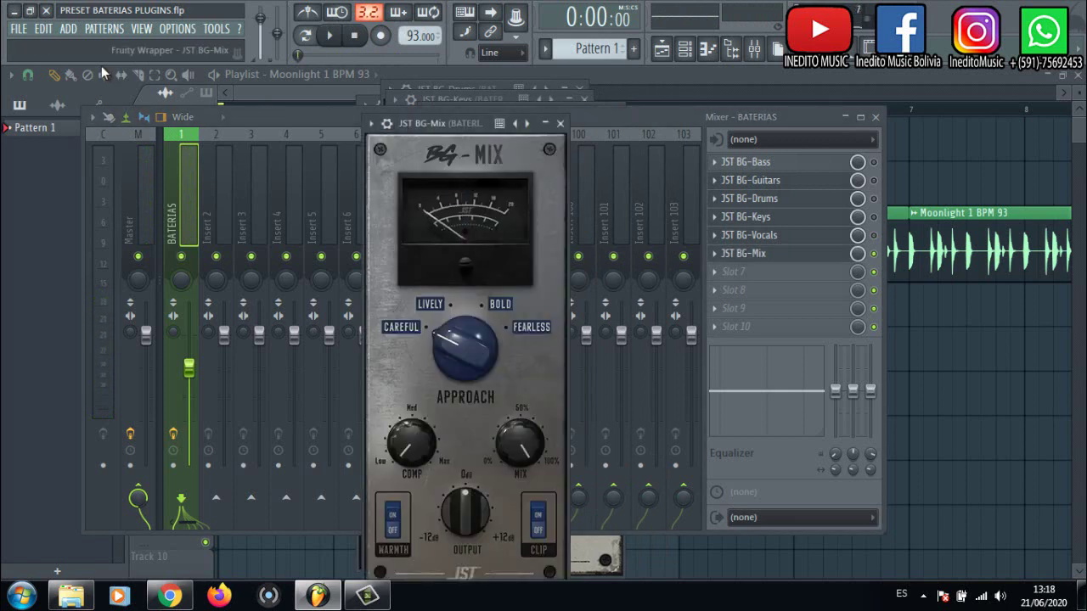
pyautogui.press('space')
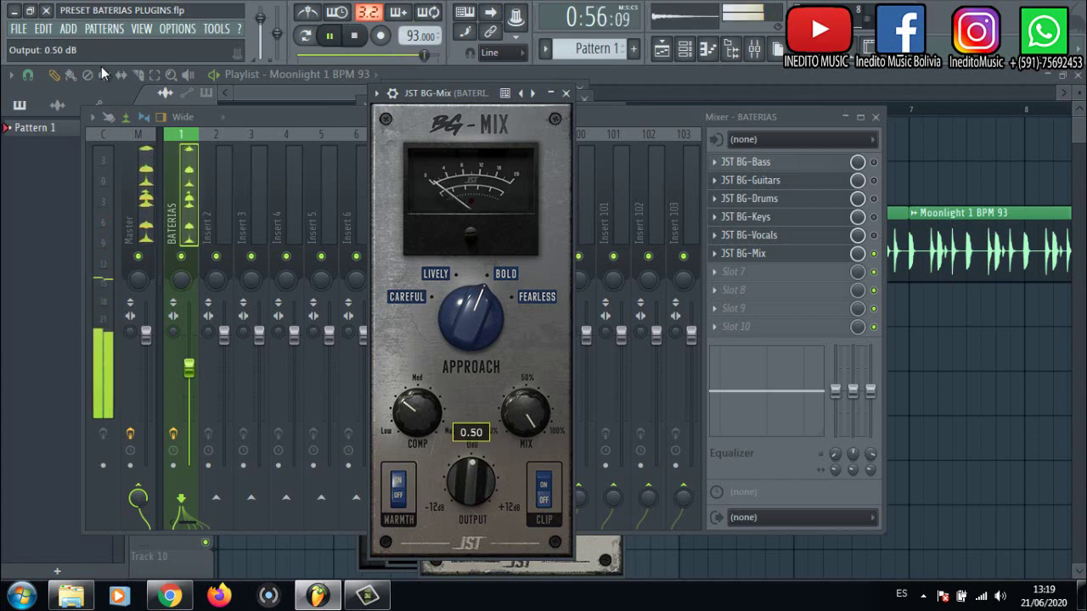
# - Reset the BG-Mix output to 0.00 dB, keep its mix at 100%, and stop playback
pyautogui.doubleClick(471, 481)
pyautogui.moveTo(471, 481); pyautogui.dragTo(471, 481)
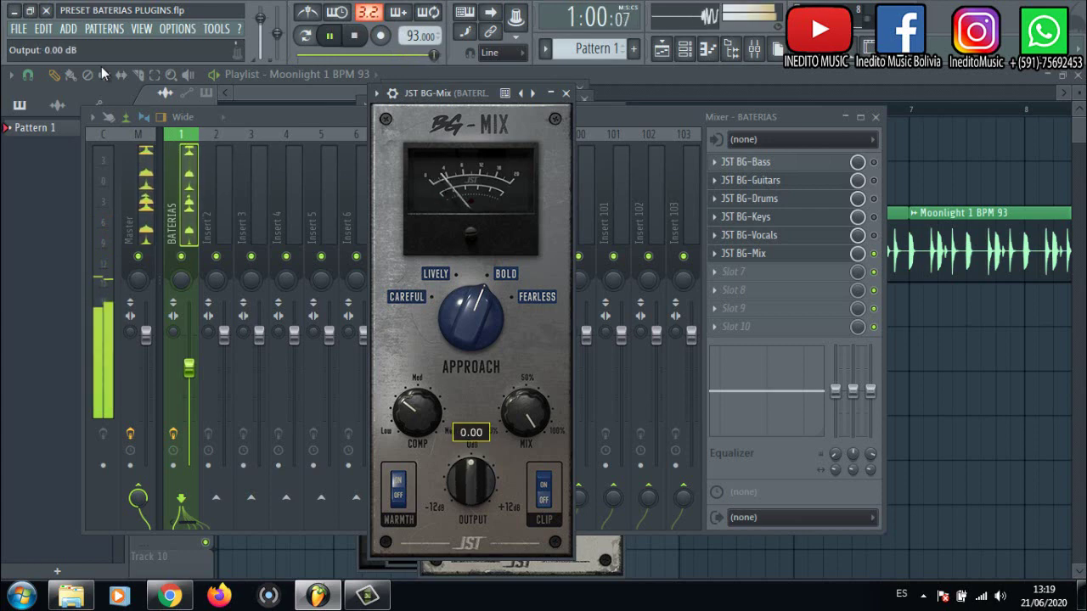
pyautogui.moveTo(526, 414)
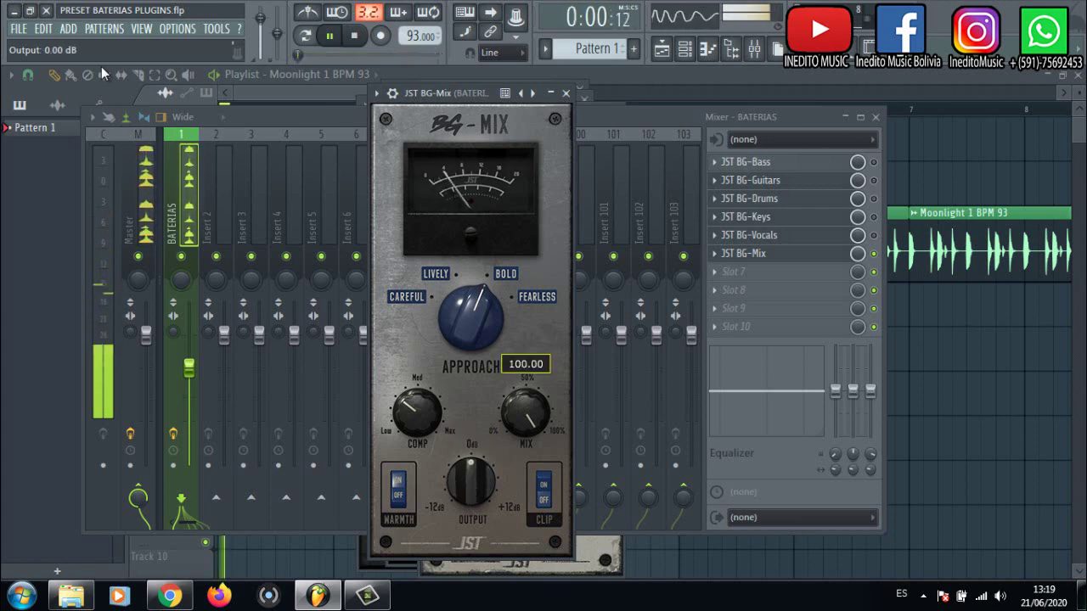
pyautogui.moveTo(525, 414); pyautogui.dragTo(526, 419)
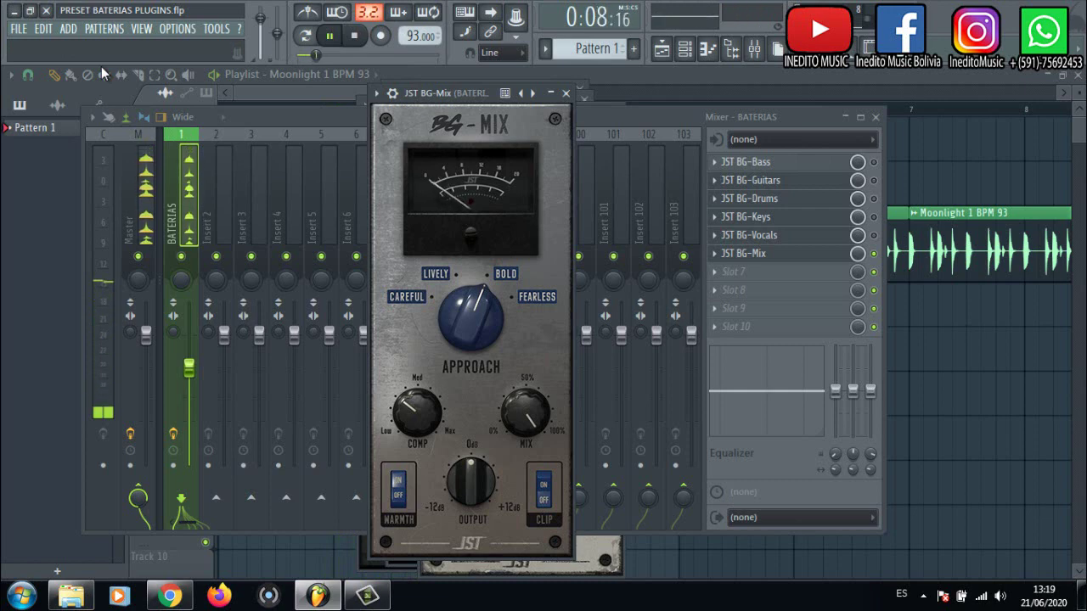
pyautogui.press('space')
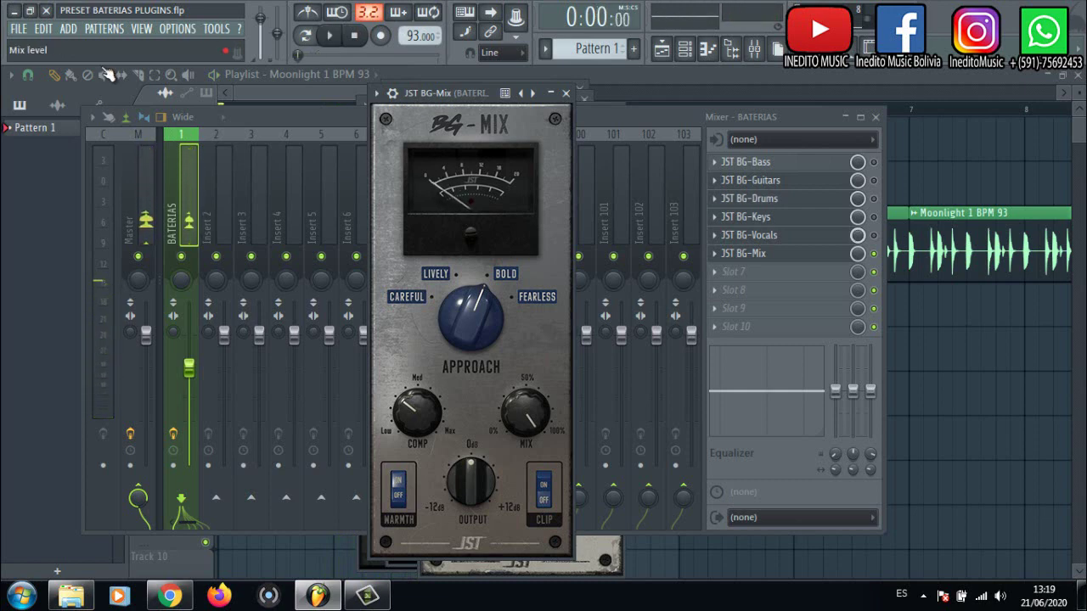
# - Re-enable the bypassed BG plugins on the BATERIAS track and open BG-Bass with its window moved away from the effect slots
pyautogui.click(874, 235)
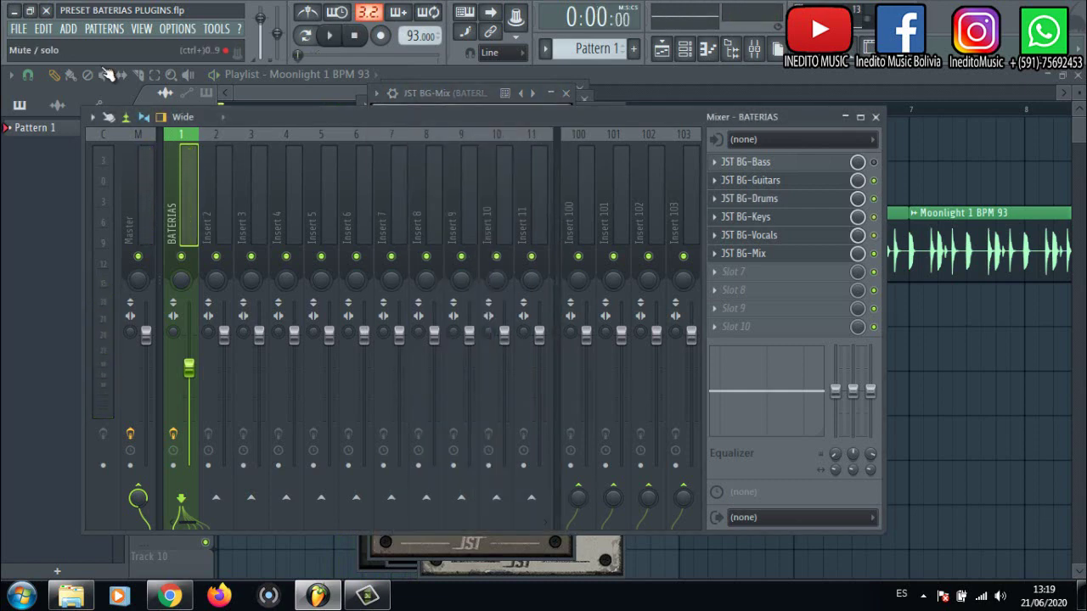
pyautogui.click(747, 162)
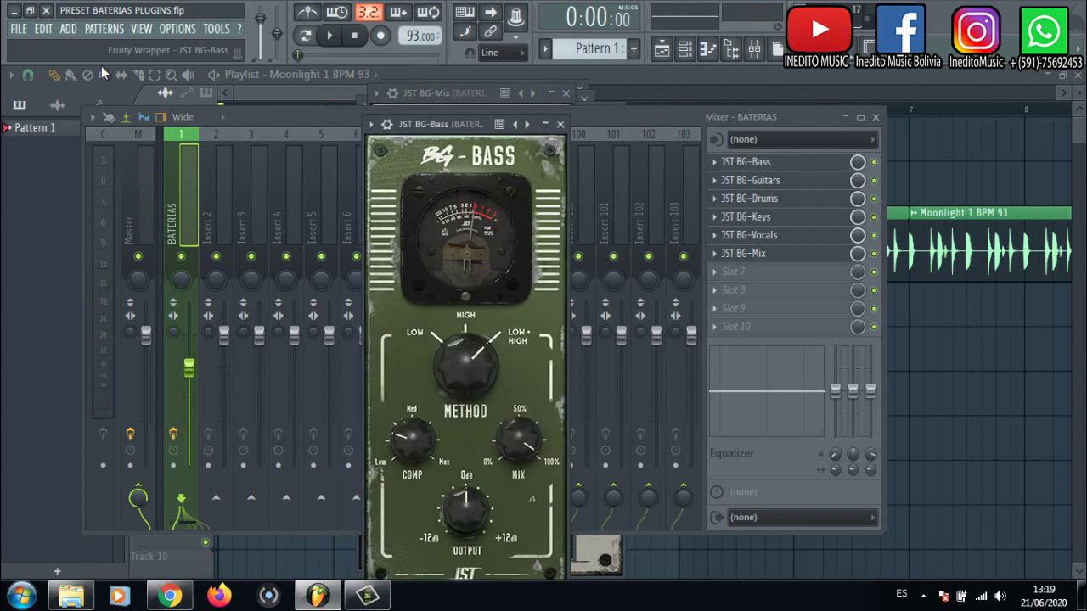
pyautogui.moveTo(463, 124); pyautogui.dragTo(237, 111)
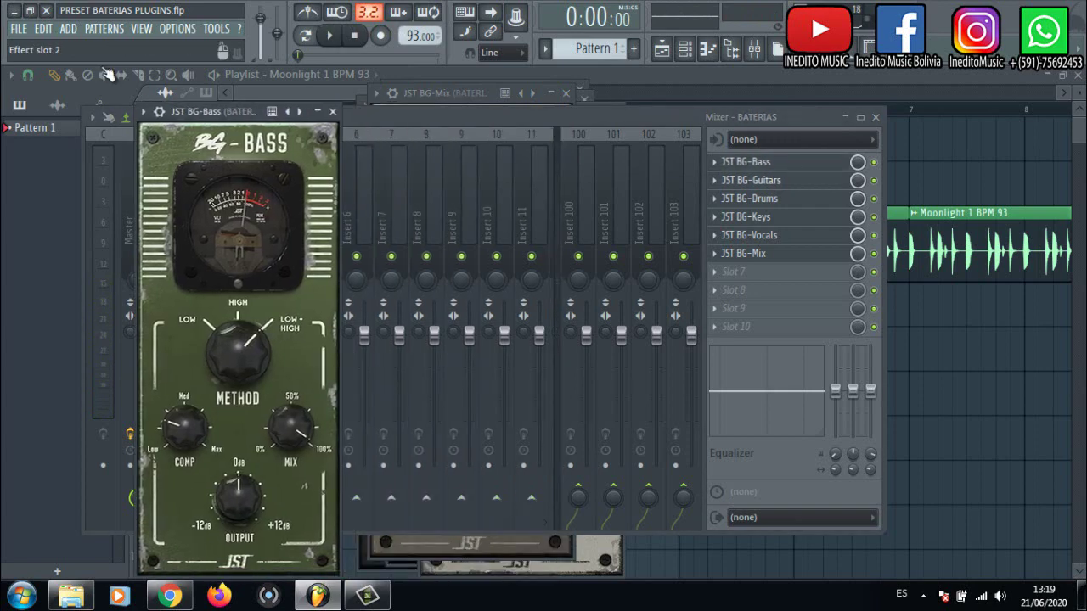
# - Try to bring up the BG-Guitars, BG-Drums, BG-Keys, BG-Vocals and BG-Mix windows from their effect slots, and close the mixer
pyautogui.click(751, 180)
pyautogui.click(751, 199)
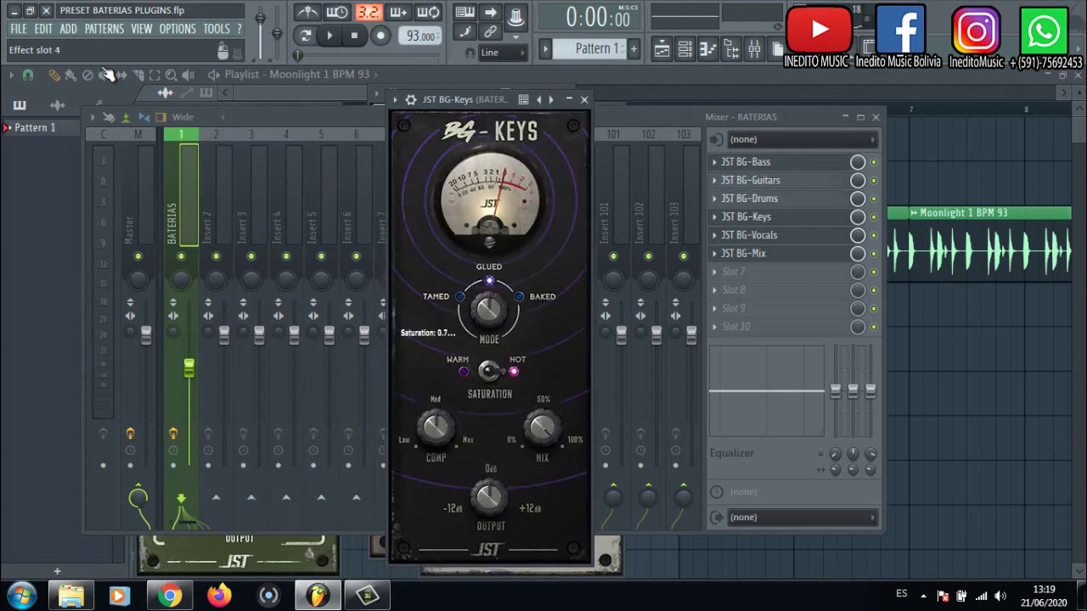
pyautogui.click(750, 217)
pyautogui.click(751, 235)
pyautogui.click(751, 254)
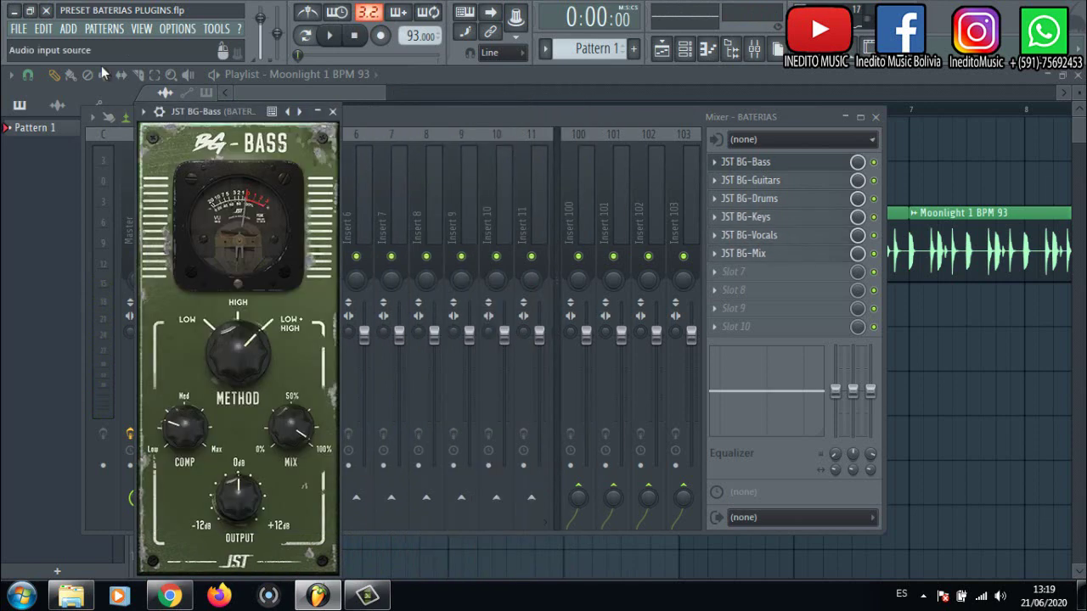
pyautogui.click(875, 117)
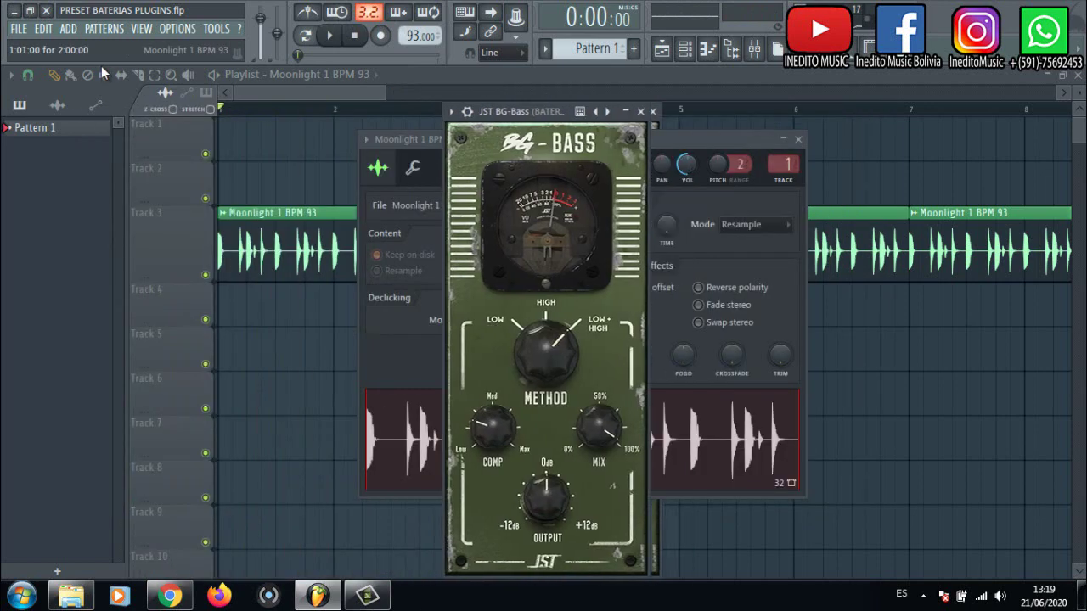
# - Reopen the mixer and open the BG-Guitars and BG-Drums windows, placing them one after the other beside BG-Bass
pyautogui.press('F9')
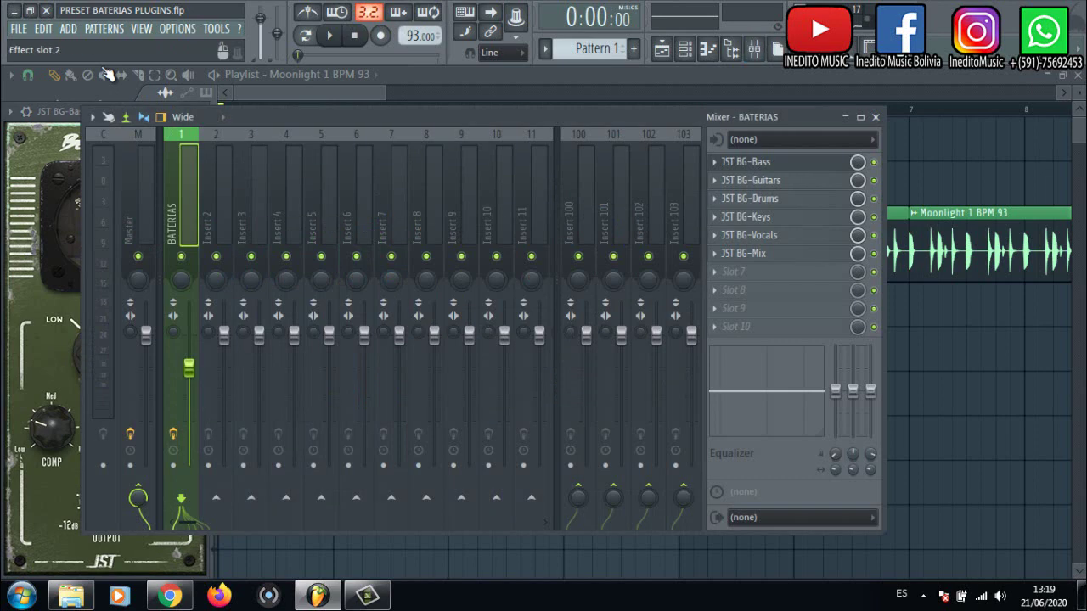
pyautogui.click(751, 180)
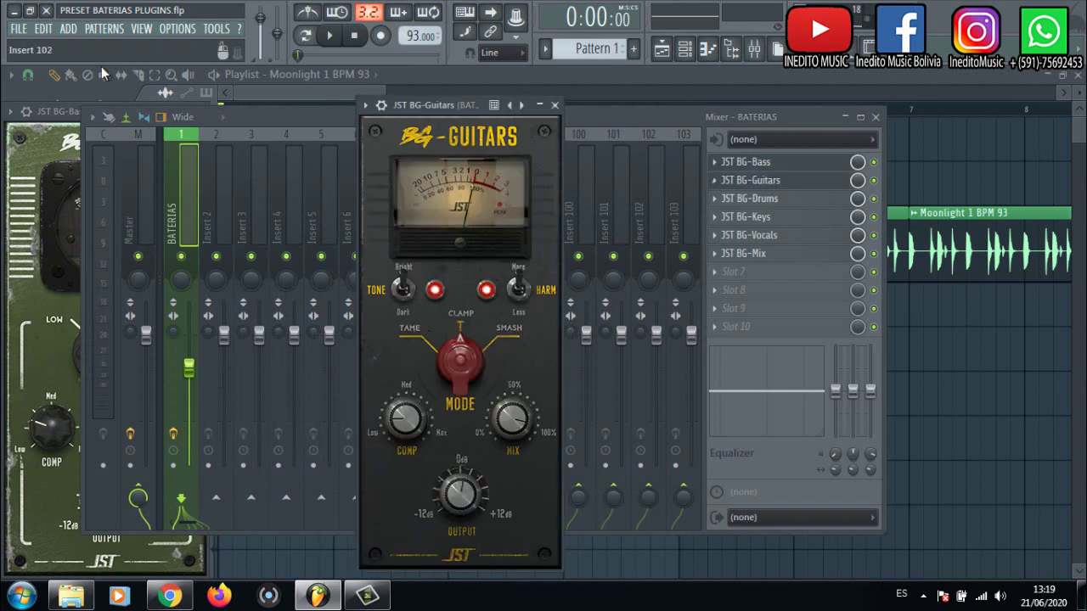
pyautogui.moveTo(435, 106); pyautogui.dragTo(112, 112)
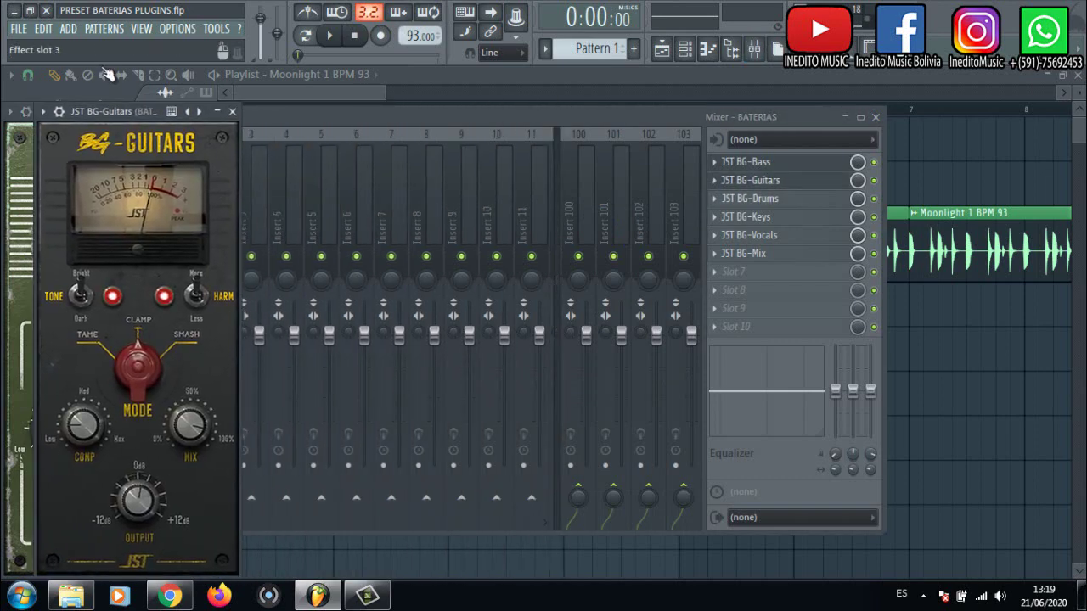
pyautogui.click(750, 199)
pyautogui.moveTo(477, 90); pyautogui.dragTo(349, 90)
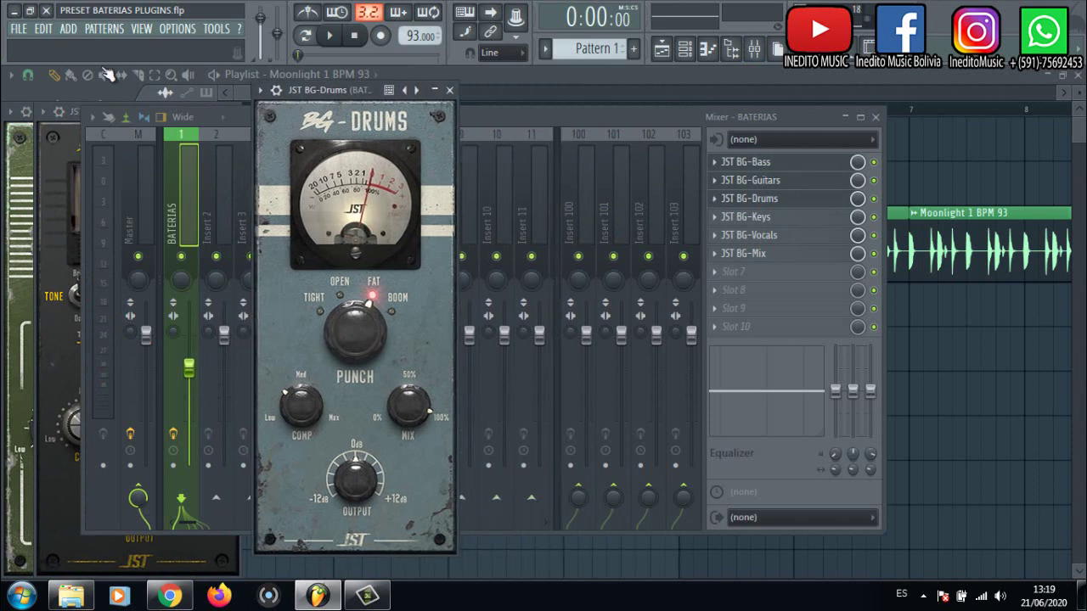
# - Open the BG-Keys, BG-Vocals and BG-Mix windows from their effect slots and close the mixer
pyautogui.click(747, 218)
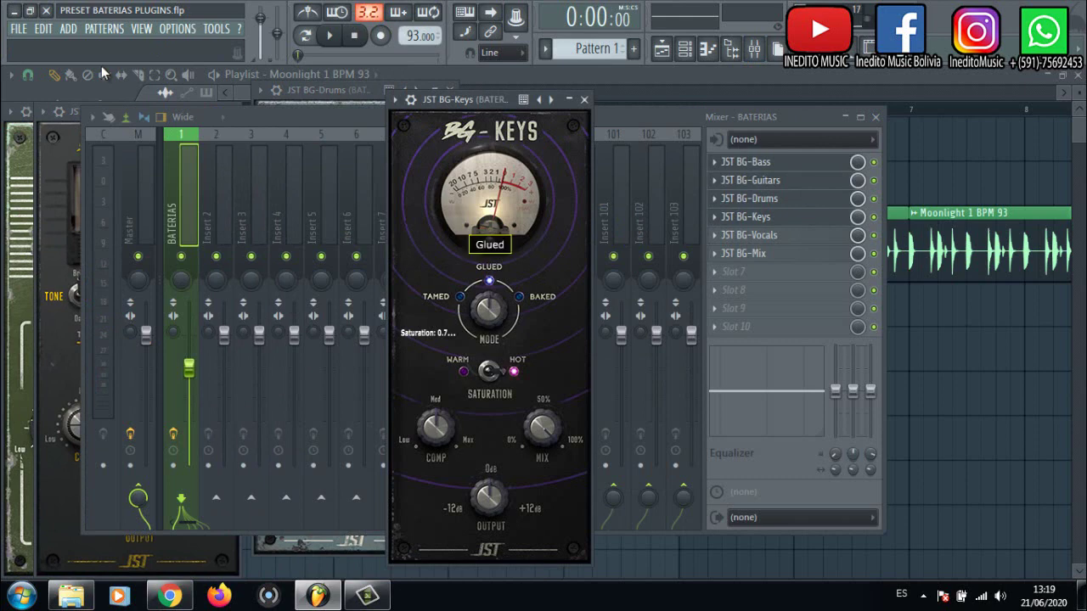
pyautogui.click(745, 235)
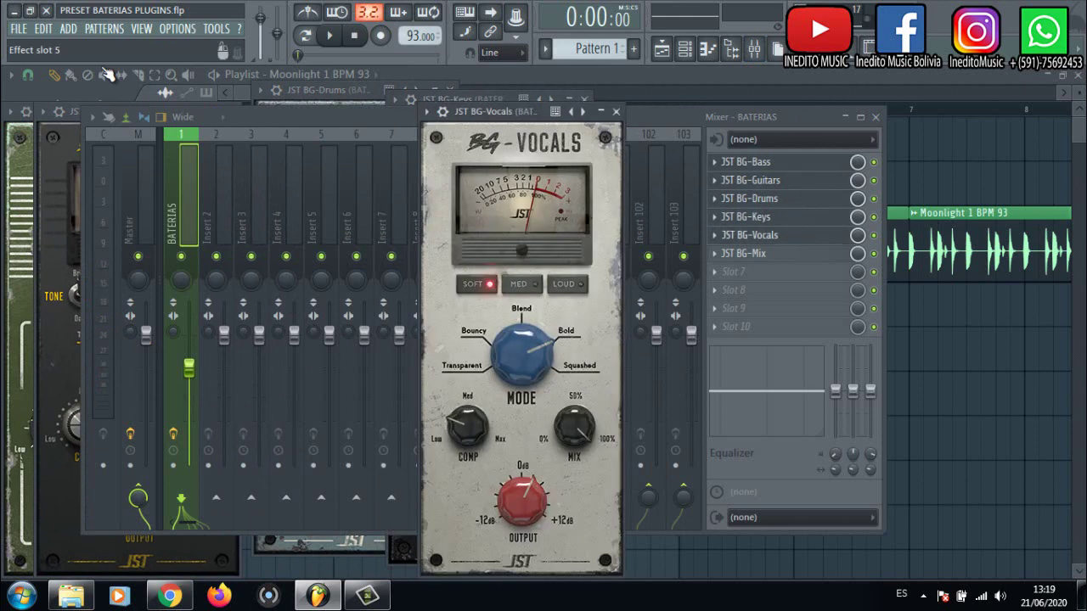
pyautogui.click(744, 254)
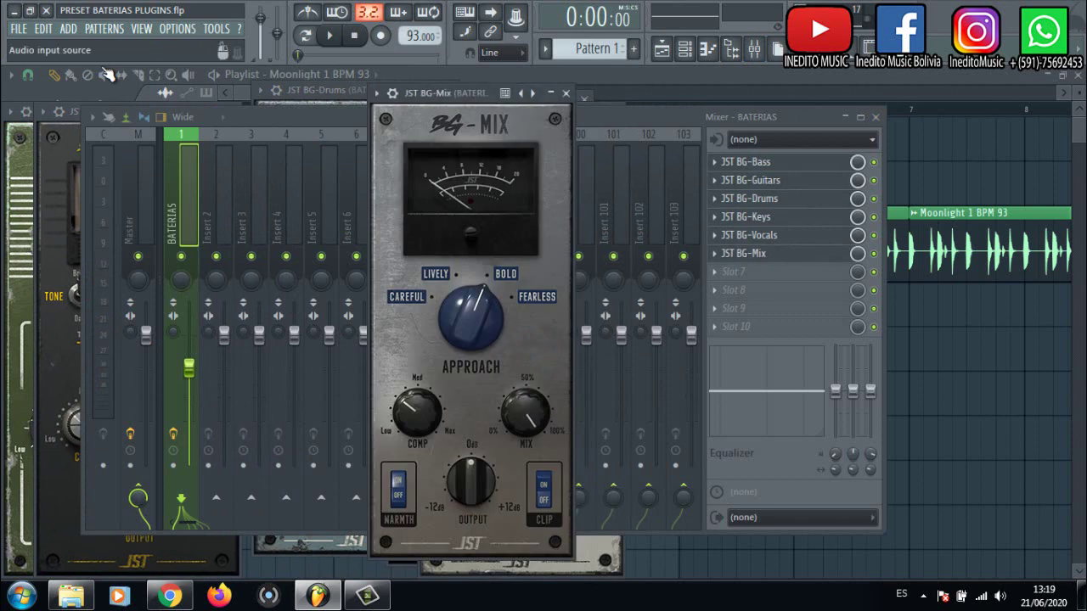
pyautogui.click(876, 117)
# - Spread the BG-Mix, BG-Vocals and BG-Keys windows side by side so their full interfaces are uncovered
pyautogui.moveTo(443, 93); pyautogui.dragTo(829, 86)
pyautogui.moveTo(501, 111)
pyautogui.mouseDown()
pyautogui.moveTo(608, 107)
pyautogui.moveTo(617, 97)
pyautogui.mouseUp()
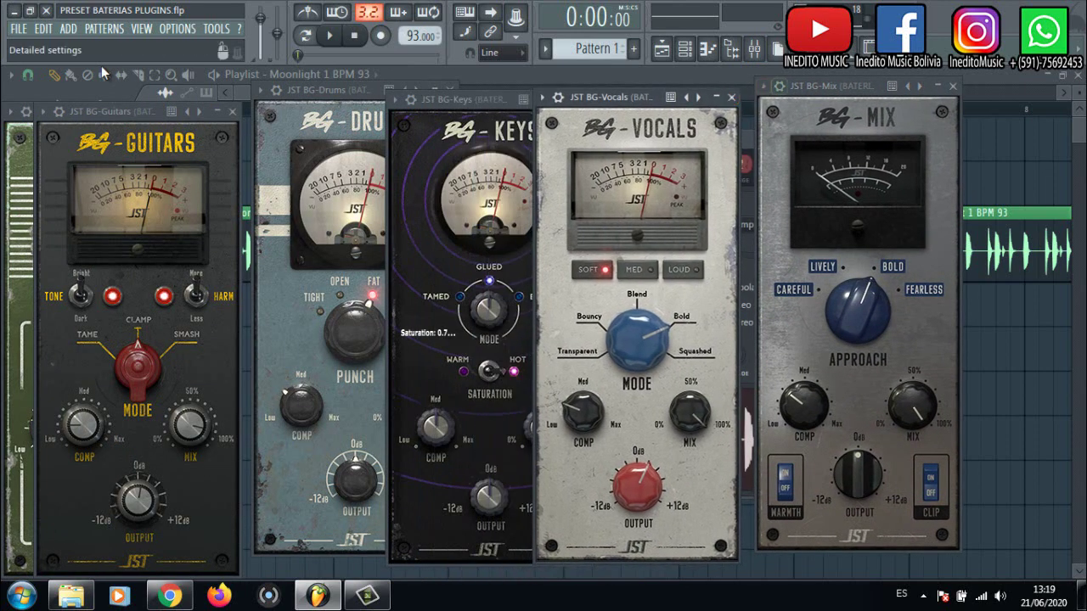
pyautogui.moveTo(834, 86); pyautogui.dragTo(901, 81)
pyautogui.moveTo(616, 96); pyautogui.dragTo(703, 89)
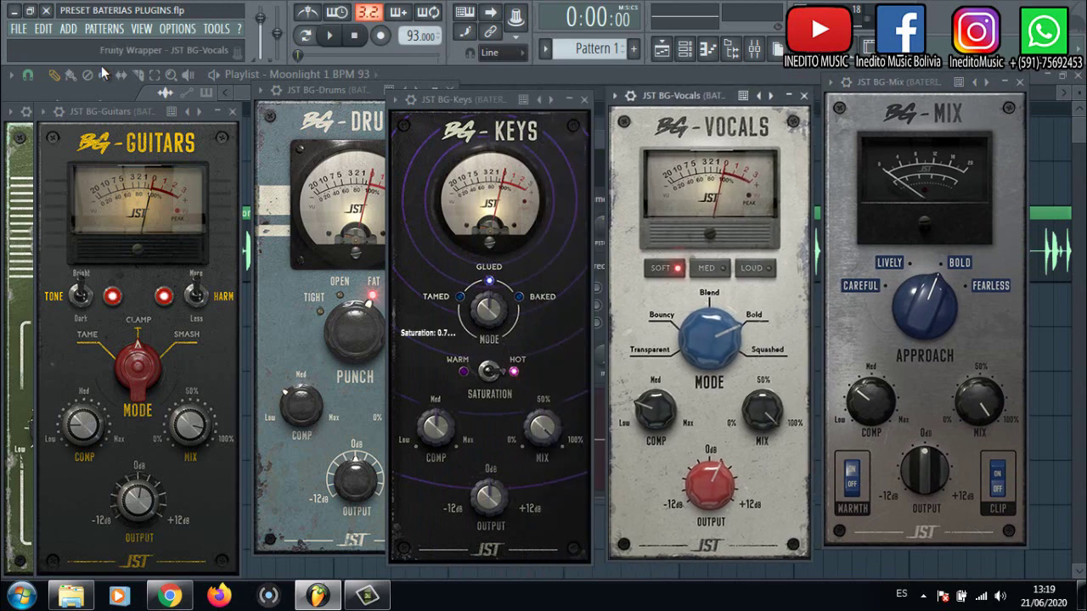
pyautogui.moveTo(466, 99); pyautogui.dragTo(498, 82)
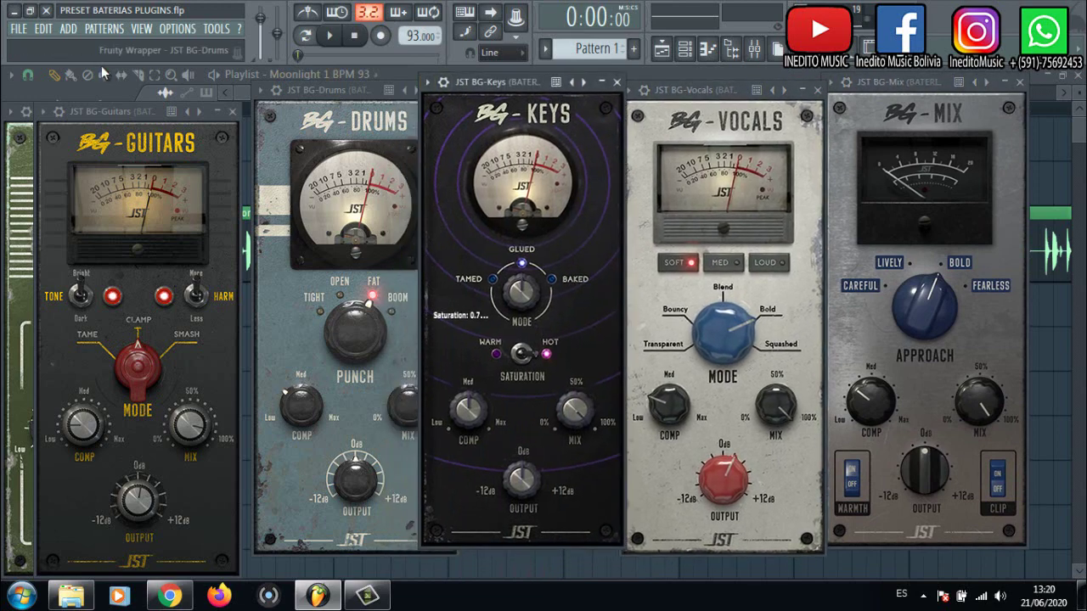
# - Rearrange the BG-Drums, BG-Guitars and BG-Bass windows in the space beside BG-Keys, with BG-Guitars lowered in front of BG-Drums
pyautogui.moveTo(327, 90); pyautogui.dragTo(319, 89)
pyautogui.moveTo(112, 111); pyautogui.dragTo(241, 83)
pyautogui.moveTo(79, 110); pyautogui.dragTo(61, 96)
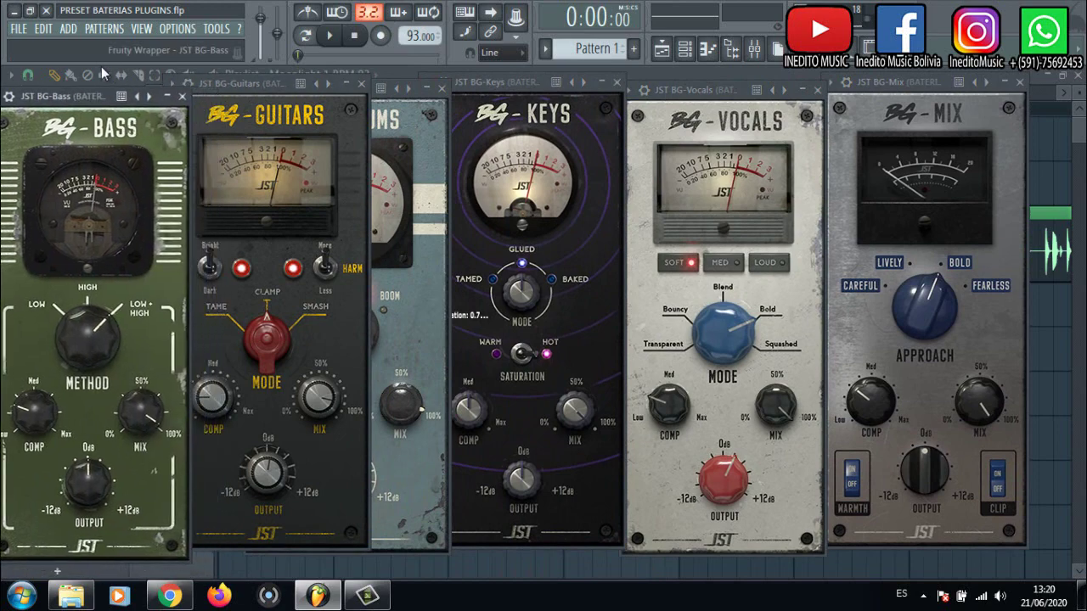
pyautogui.moveTo(255, 83); pyautogui.dragTo(285, 137)
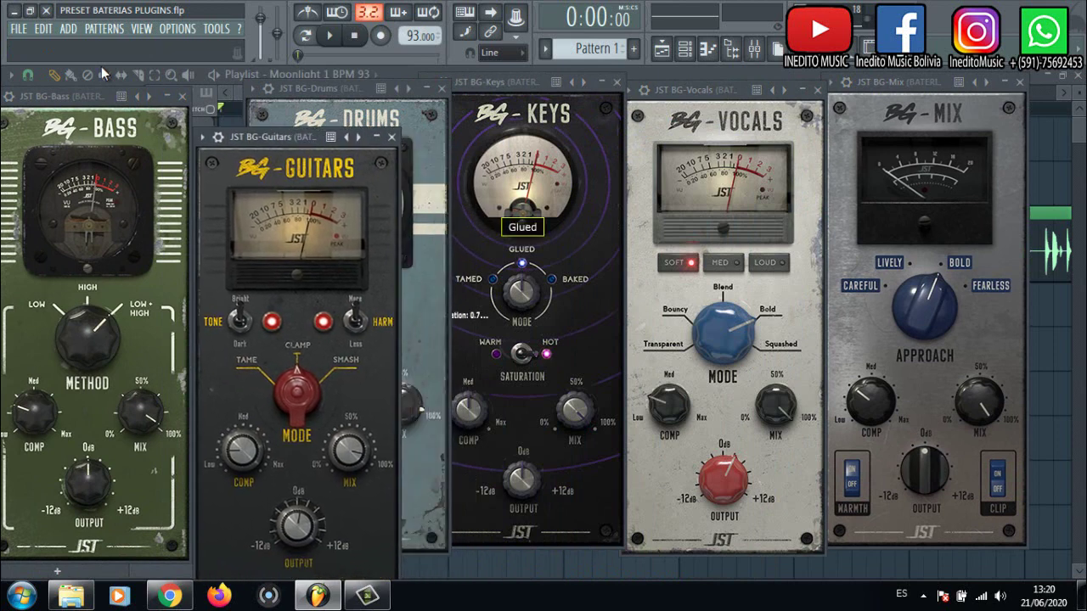